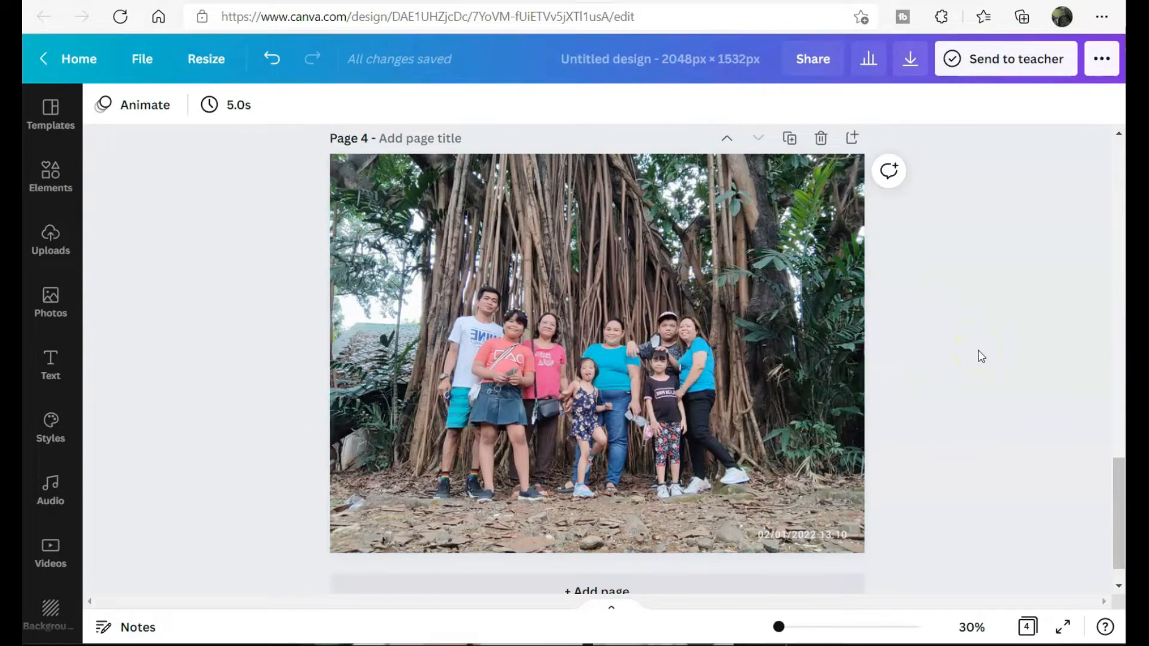
# - Scroll through pages 1–4 of the finished family photo design
pyautogui.scroll(7, 982, 357)
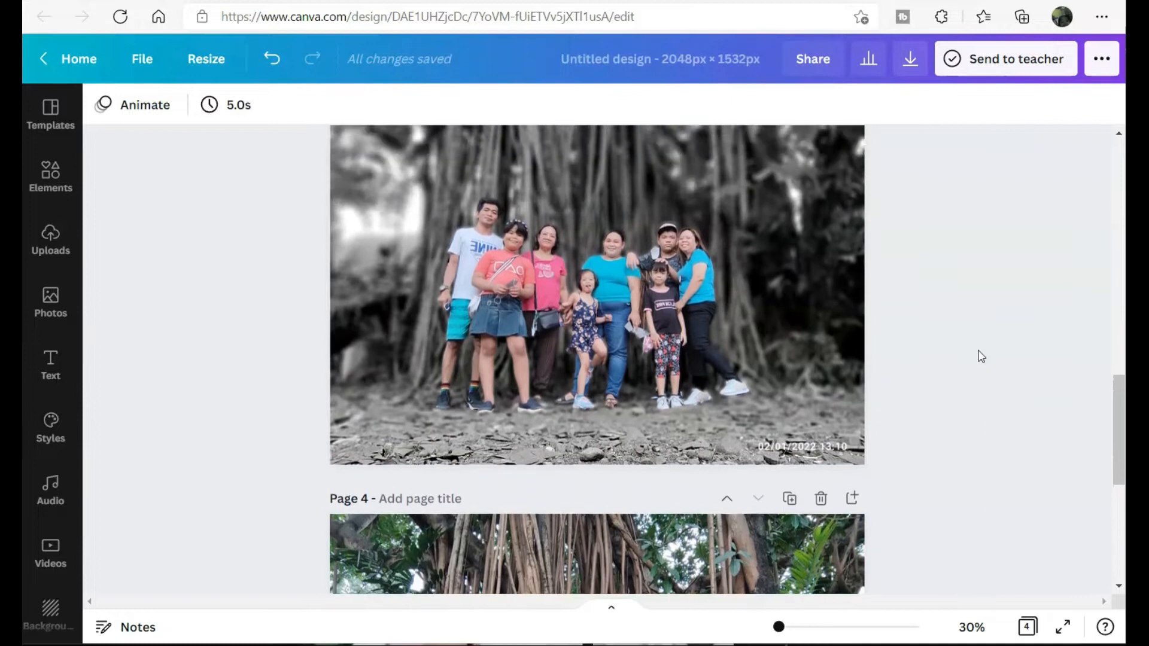
pyautogui.scroll(1, 981, 357)
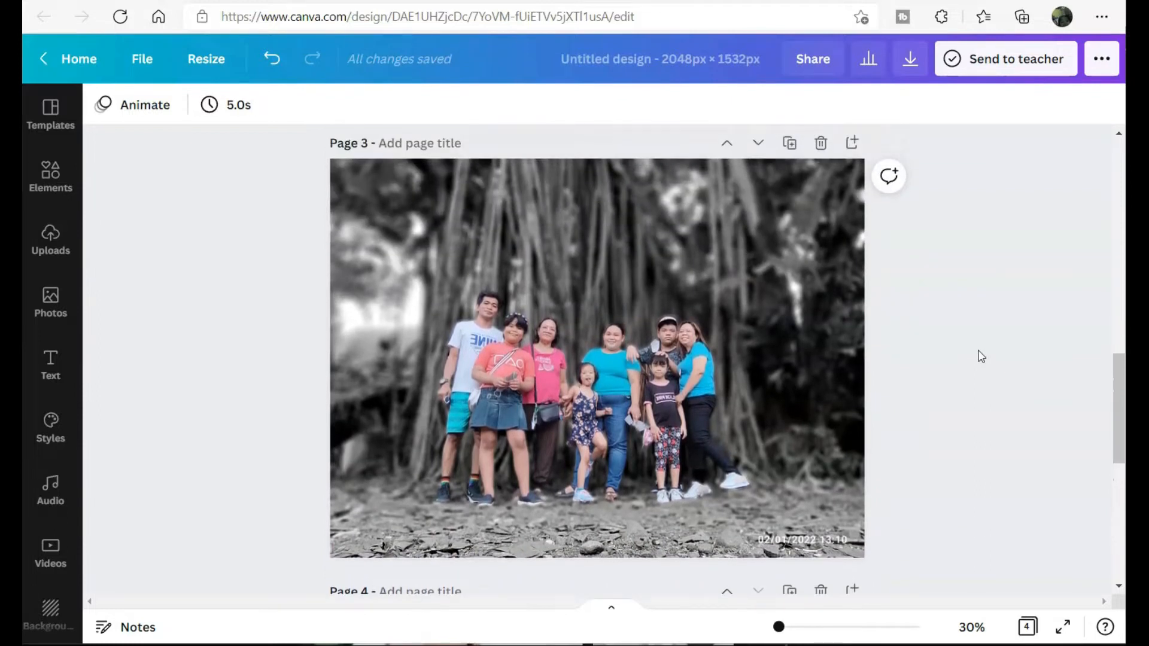
pyautogui.scroll(7, 981, 357)
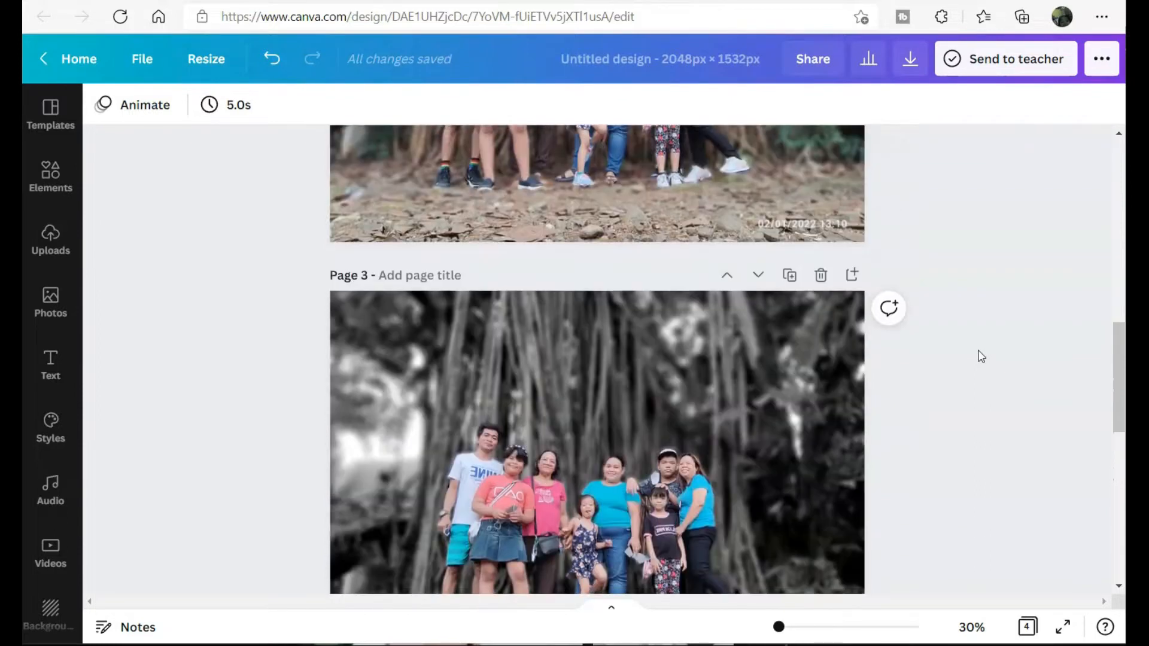
pyautogui.scroll(1, 982, 357)
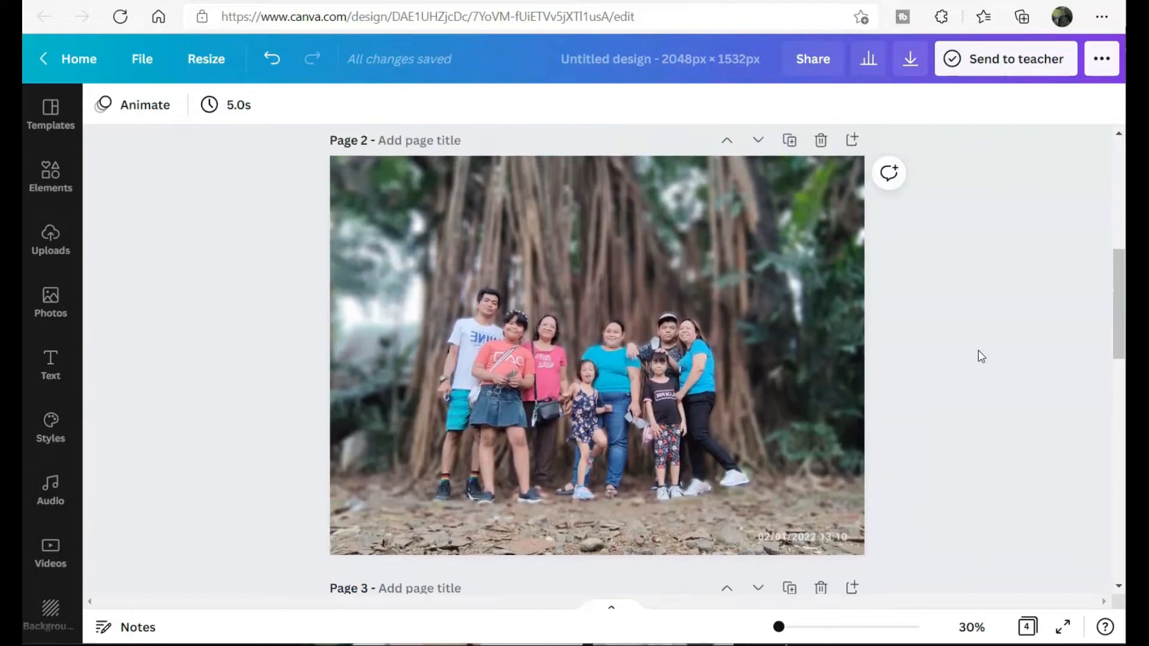
pyautogui.scroll(7, 982, 357)
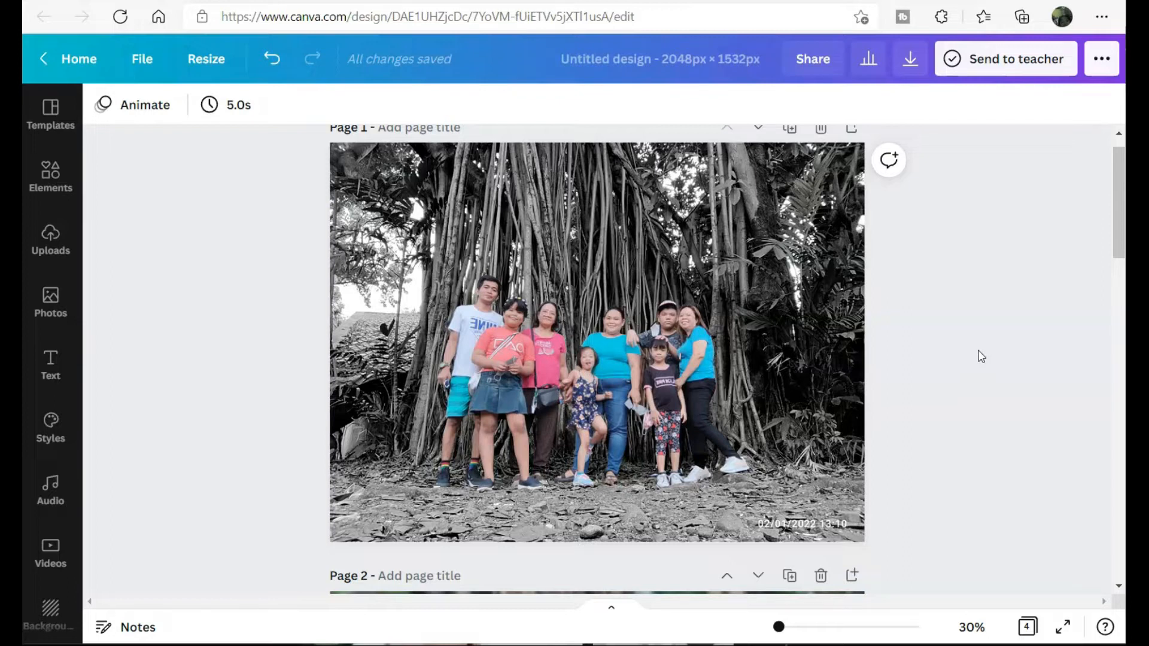
pyautogui.scroll(-20, 982, 356)
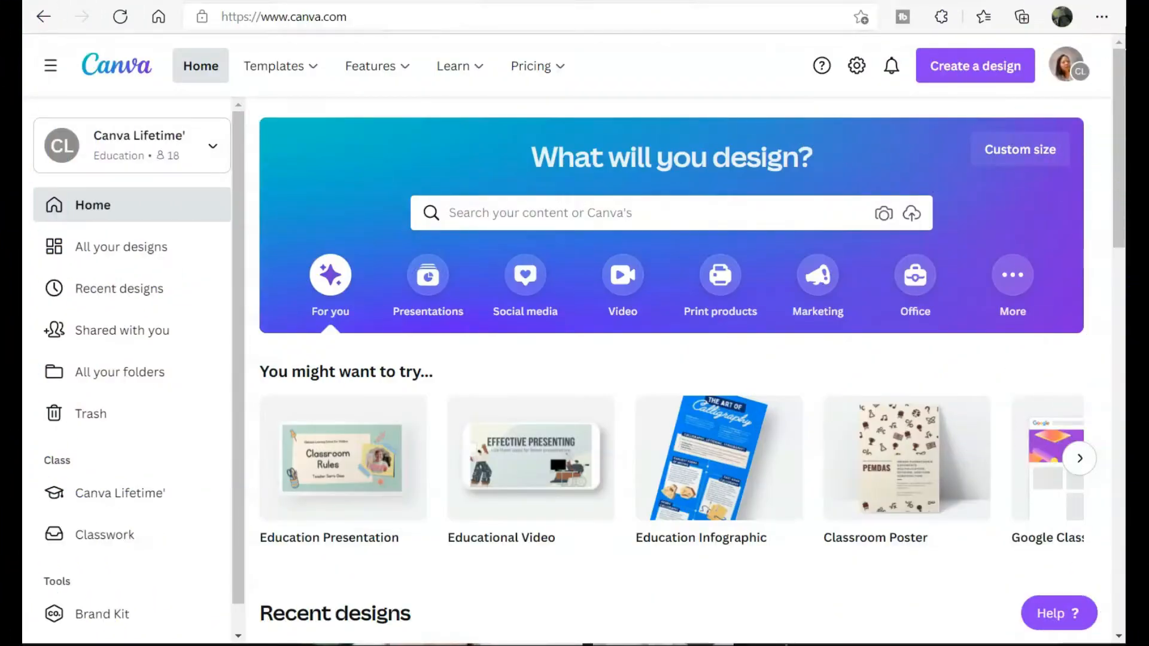
# - Create a new custom-size design of 2048 × 1532 px
pyautogui.moveTo(377, 66)
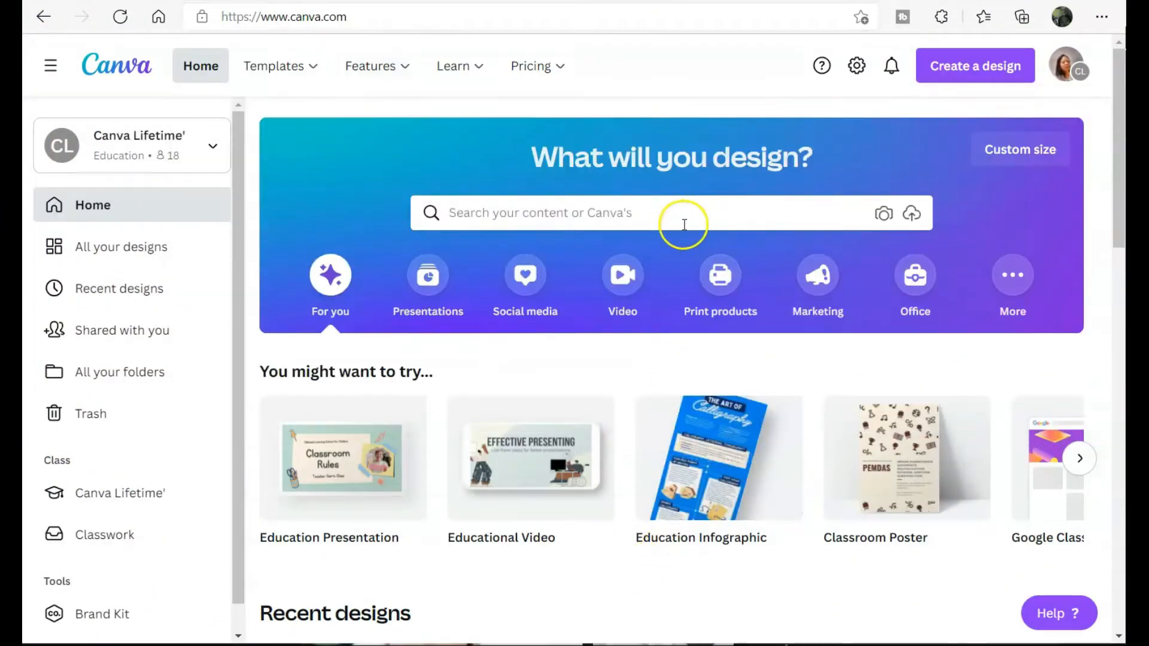
pyautogui.click(675, 221)
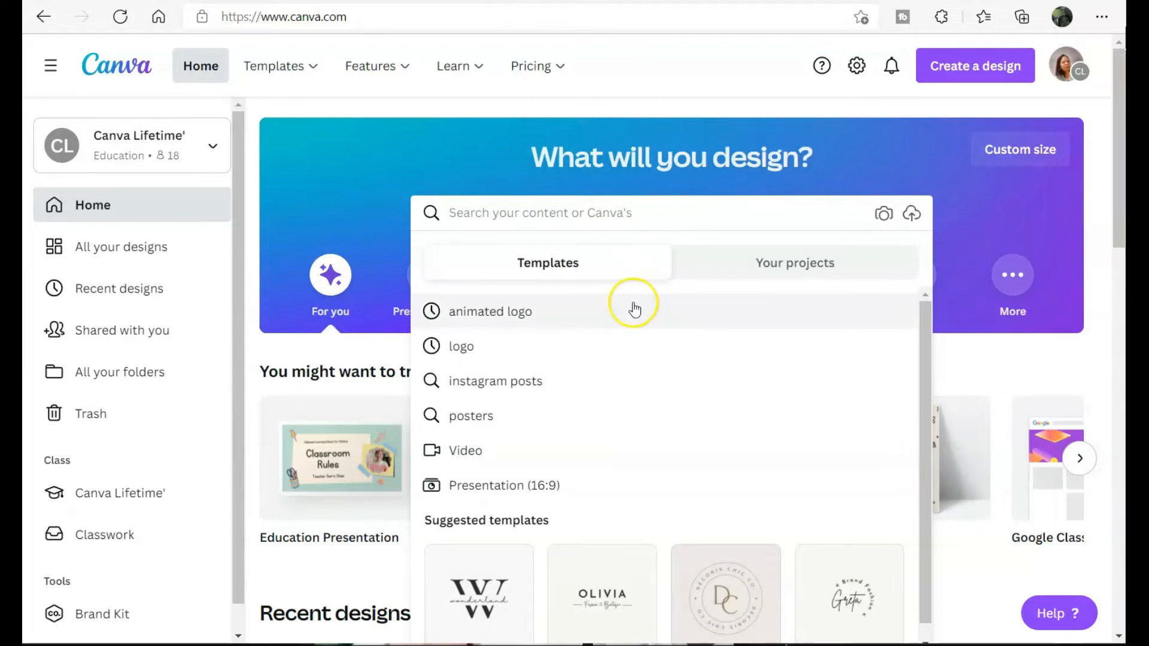
pyautogui.moveTo(537, 67)
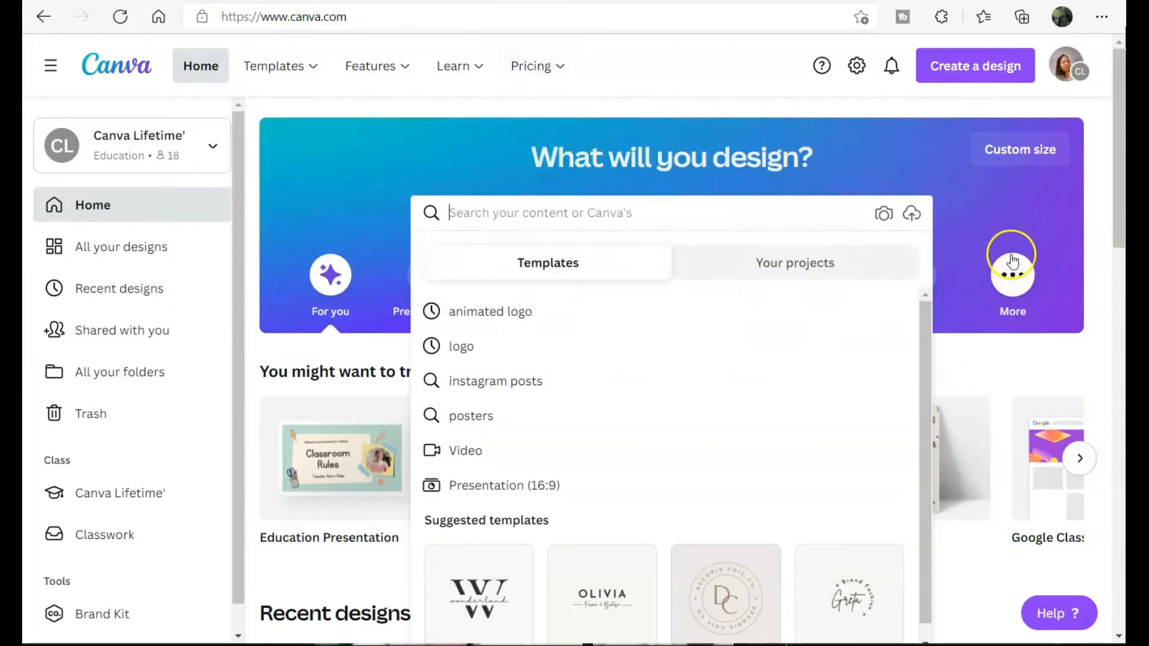
pyautogui.click(1000, 149)
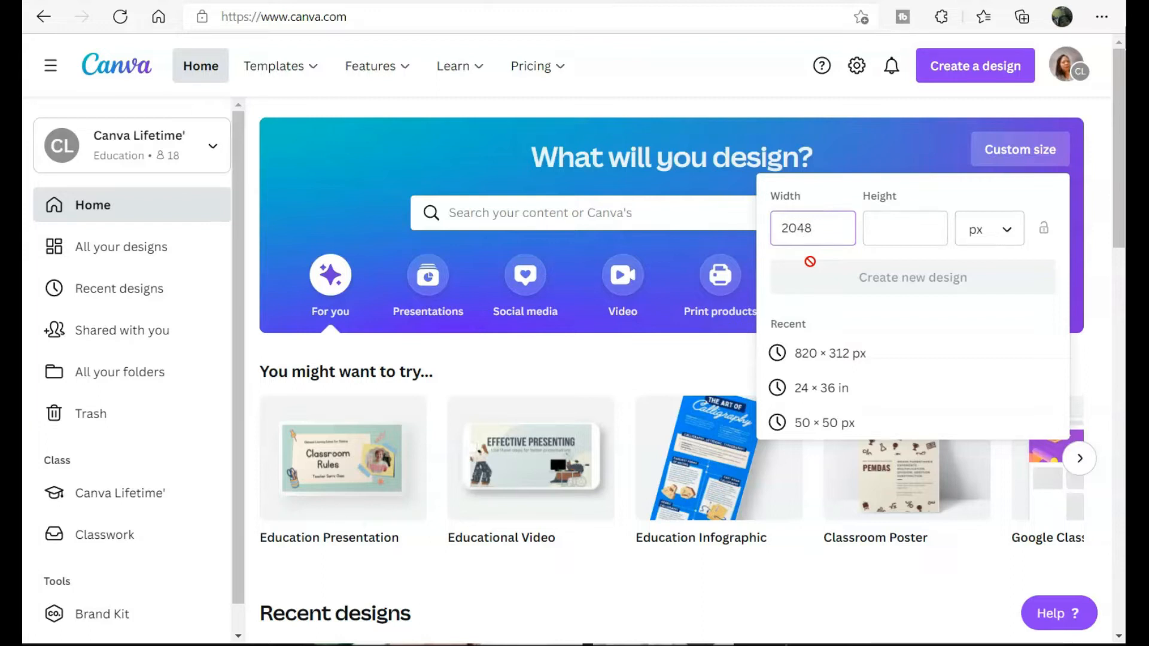
pyautogui.click(909, 222)
pyautogui.write('1532')
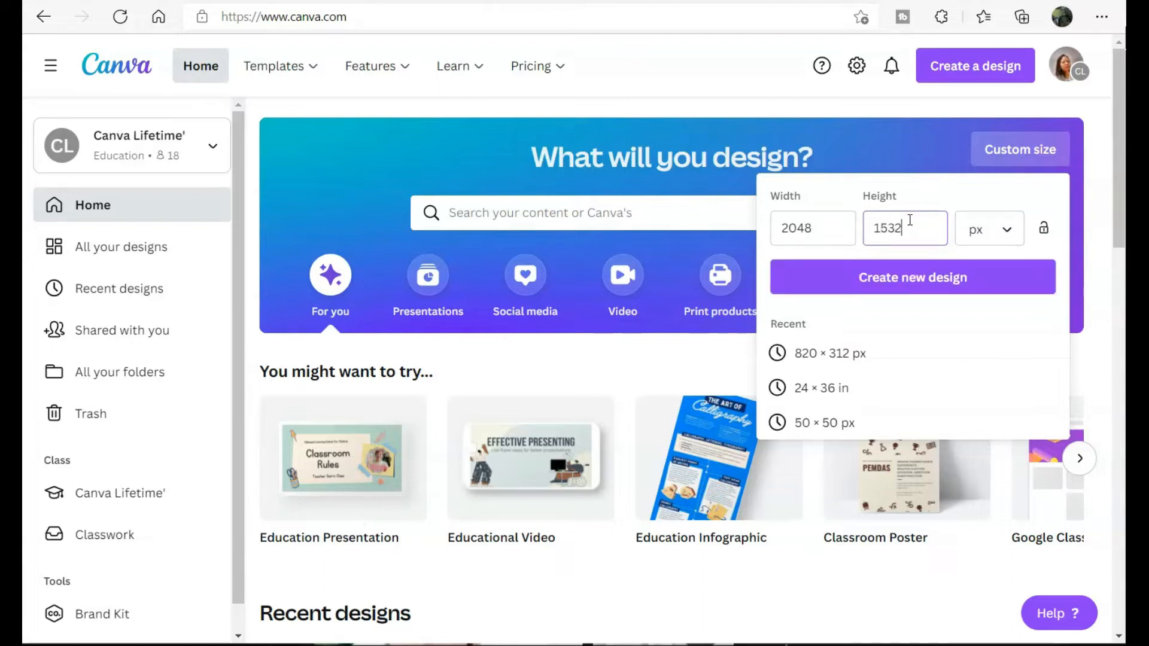
pyautogui.click(916, 278)
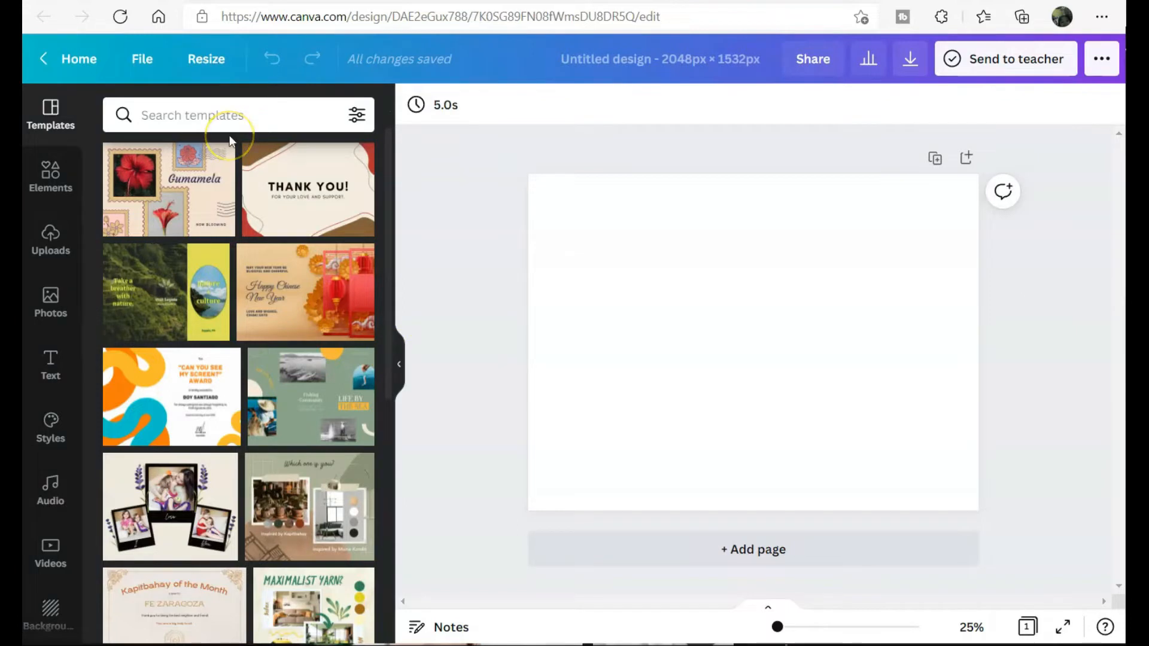
# - Add the family photo from Uploads and stretch it to fill the whole page
pyautogui.click(50, 238)
pyautogui.scroll(-10, 303, 446)
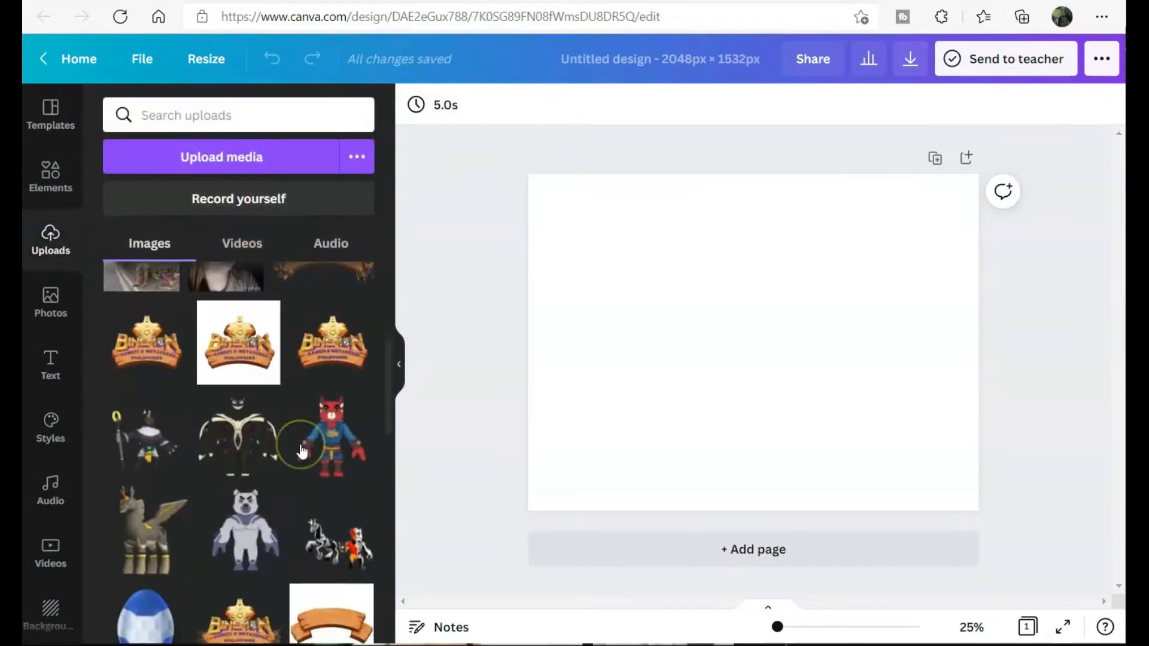
pyautogui.click(311, 413)
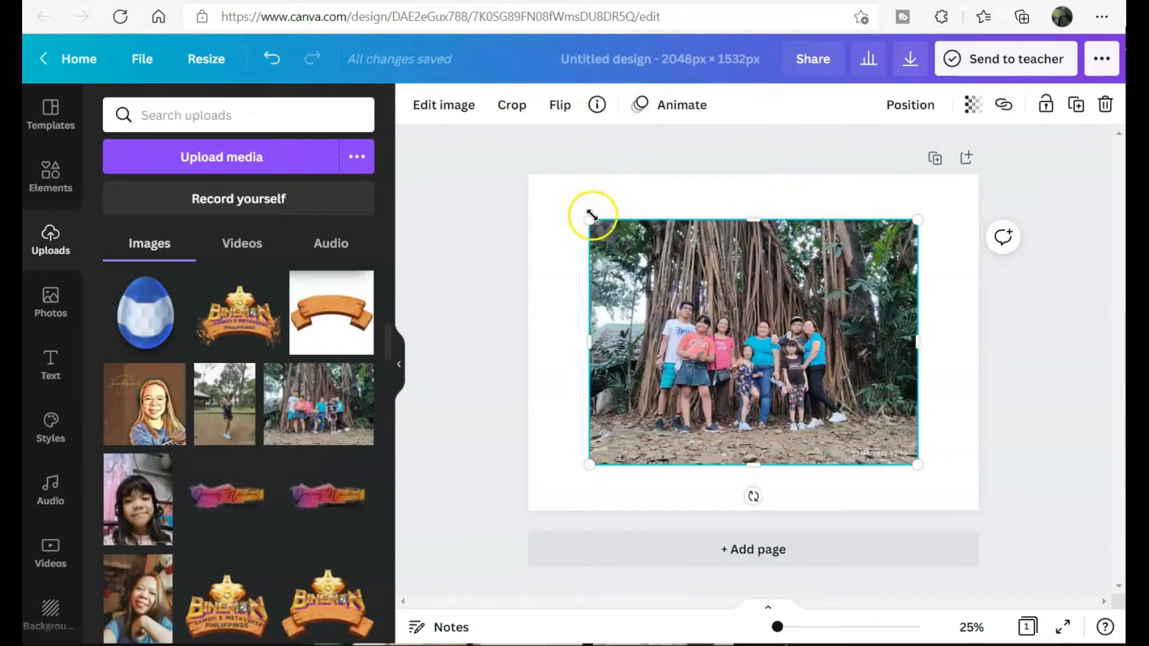
pyautogui.moveTo(590, 220); pyautogui.dragTo(534, 176)
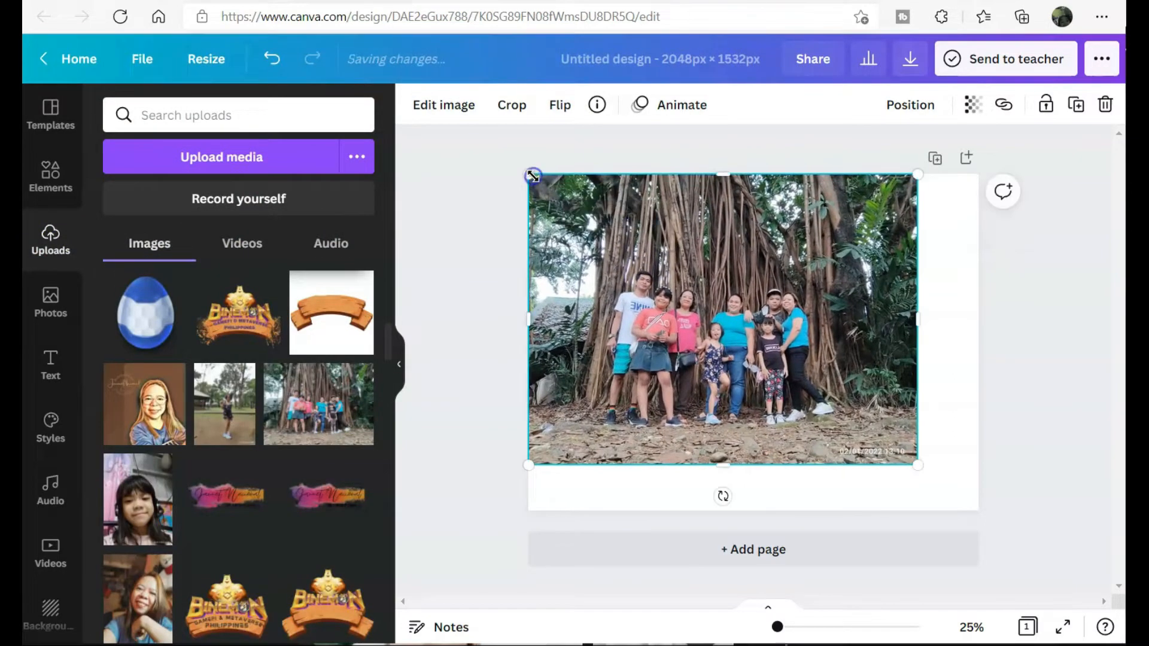
pyautogui.moveTo(915, 462); pyautogui.dragTo(978, 510)
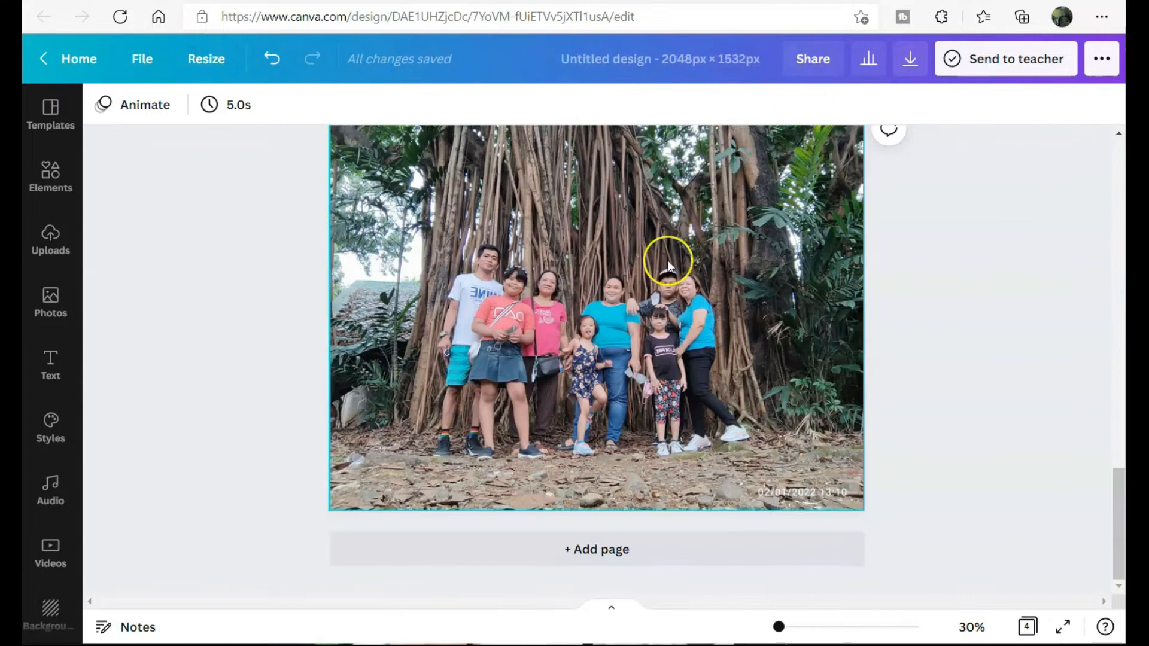
pyautogui.scroll(-4, 668, 260)
pyautogui.scroll(6, 668, 261)
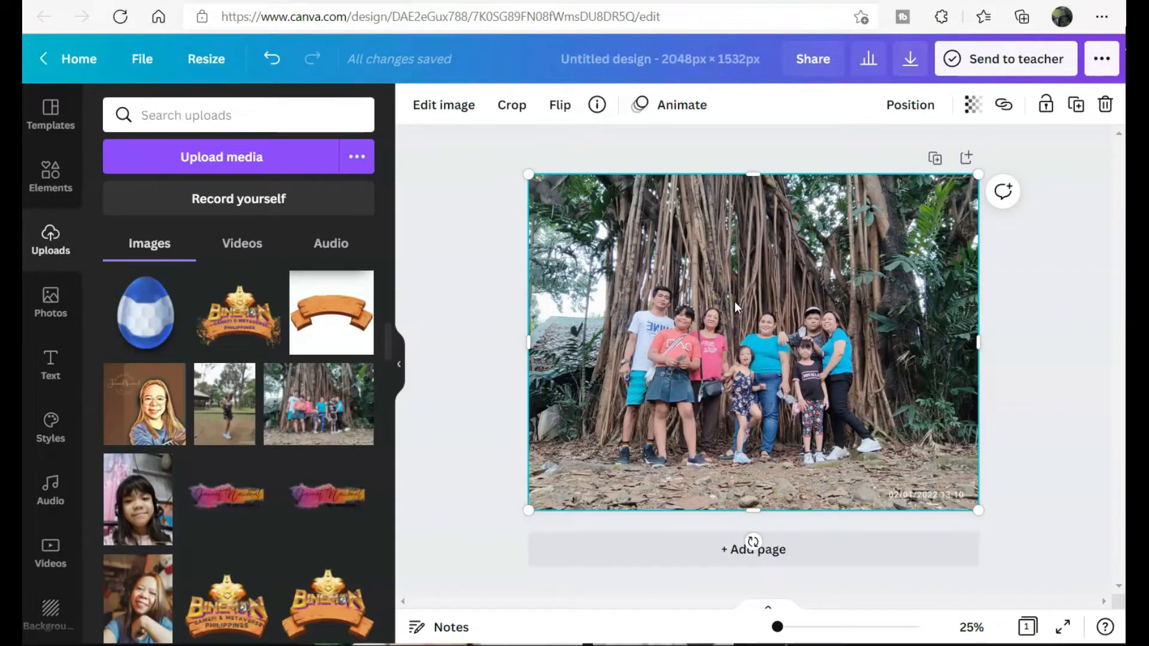
# - Apply the Street filter to the family photo, keeping it over Greyscale after comparing
pyautogui.click(455, 108)
pyautogui.scroll(-5, 187, 482)
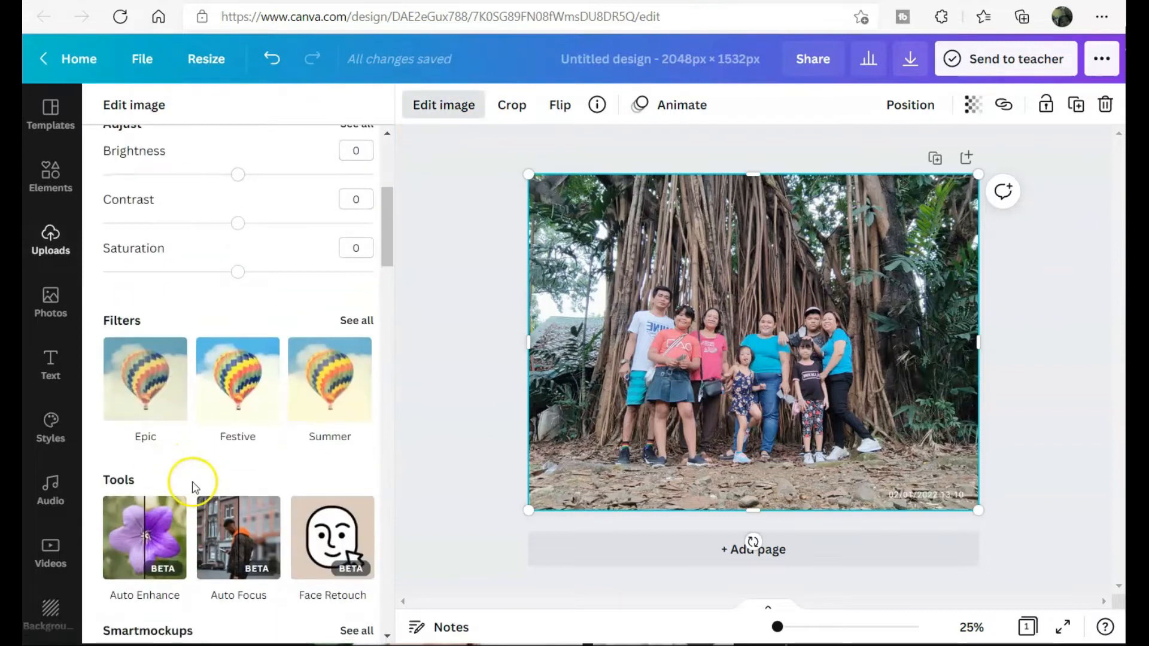
pyautogui.click(354, 320)
pyautogui.scroll(-5, 305, 531)
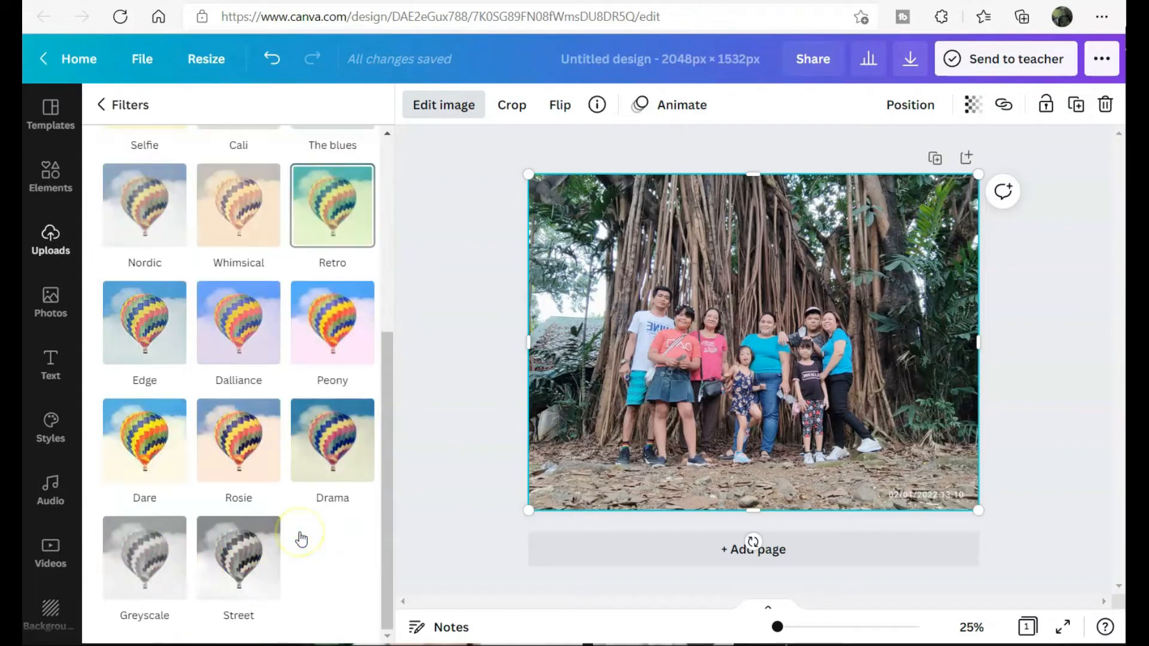
pyautogui.click(145, 593)
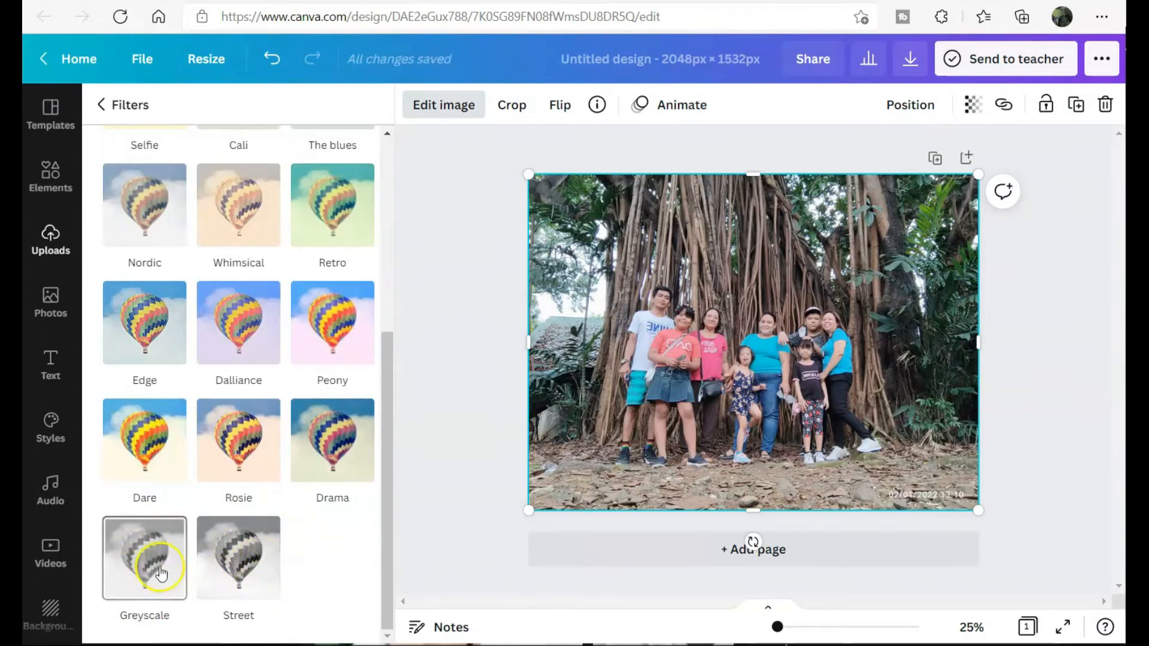
pyautogui.click(230, 564)
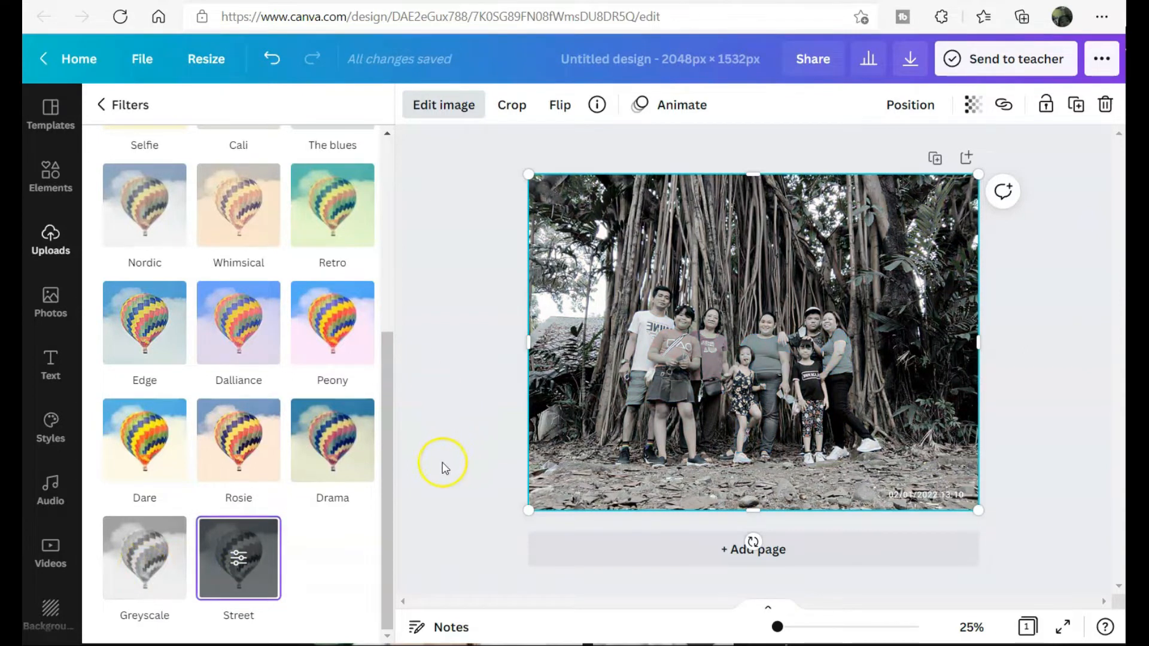
pyautogui.click(141, 572)
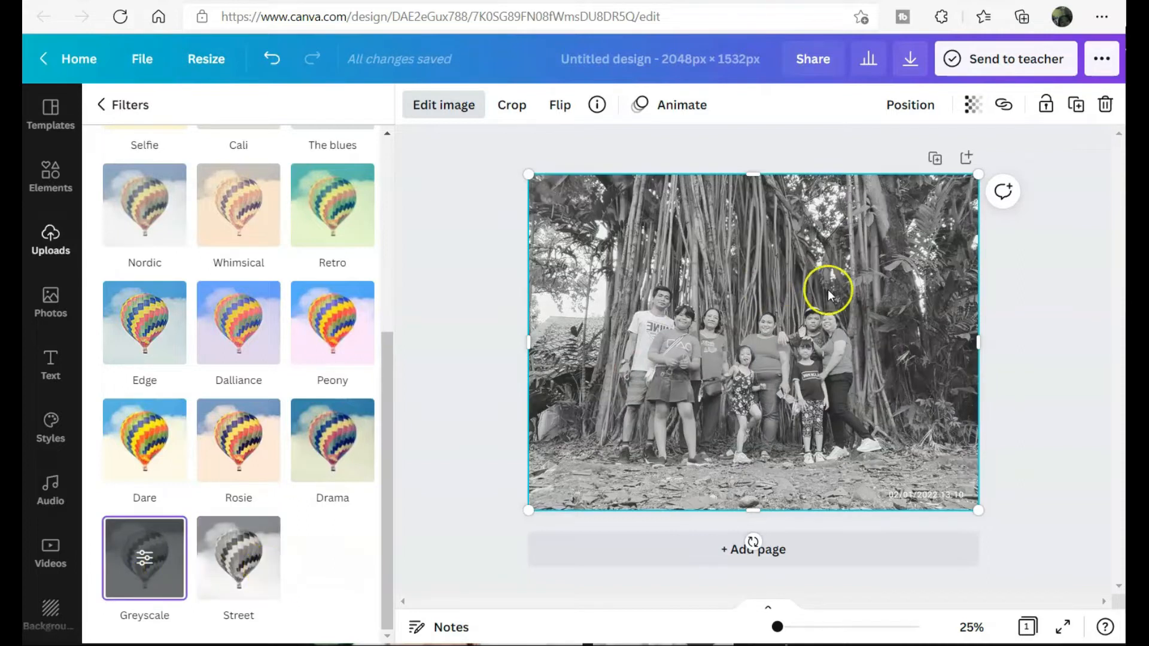
pyautogui.click(236, 578)
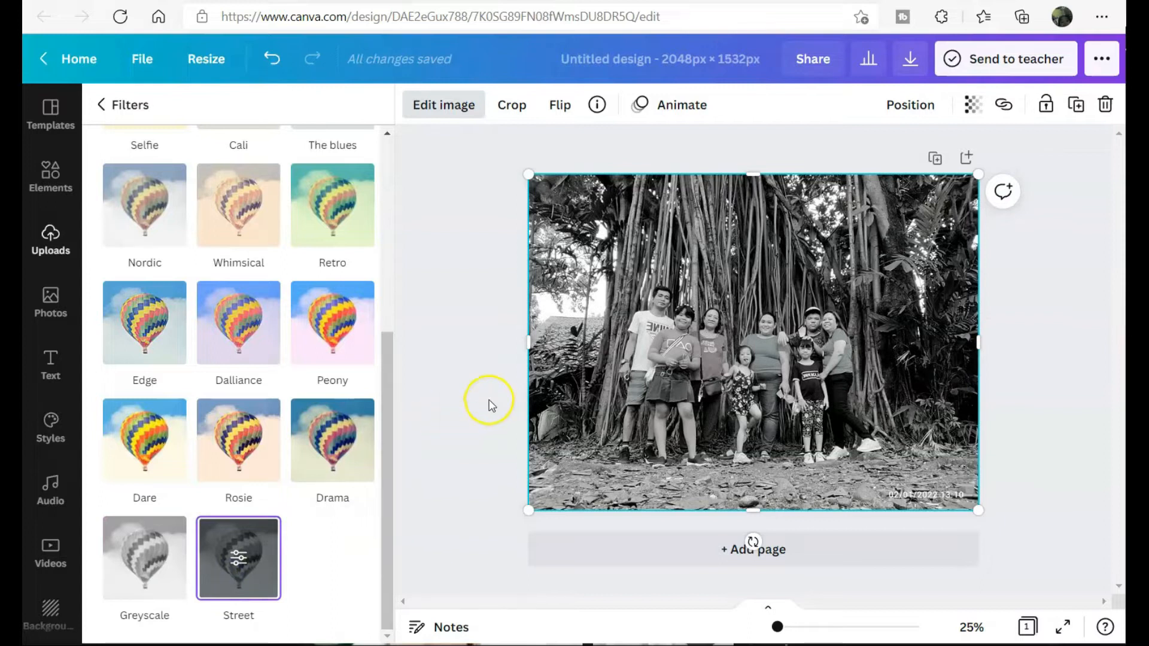
pyautogui.click(491, 406)
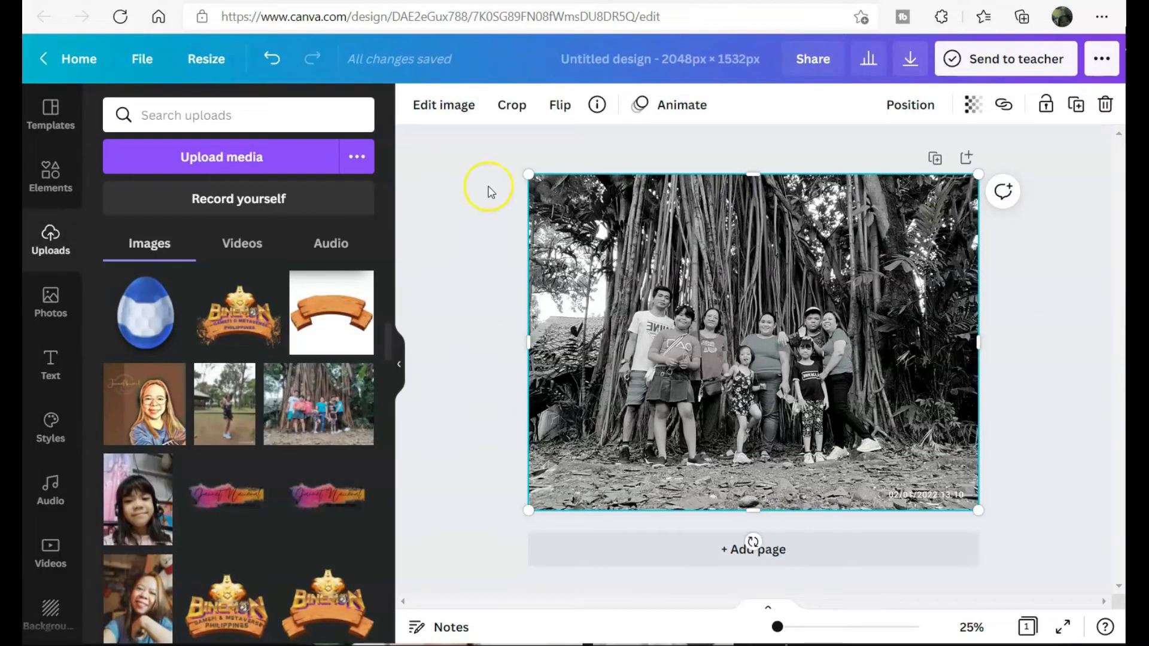
# - Add a colour copy of the family photo from Uploads and stretch it over the page
pyautogui.click(469, 233)
pyautogui.click(55, 304)
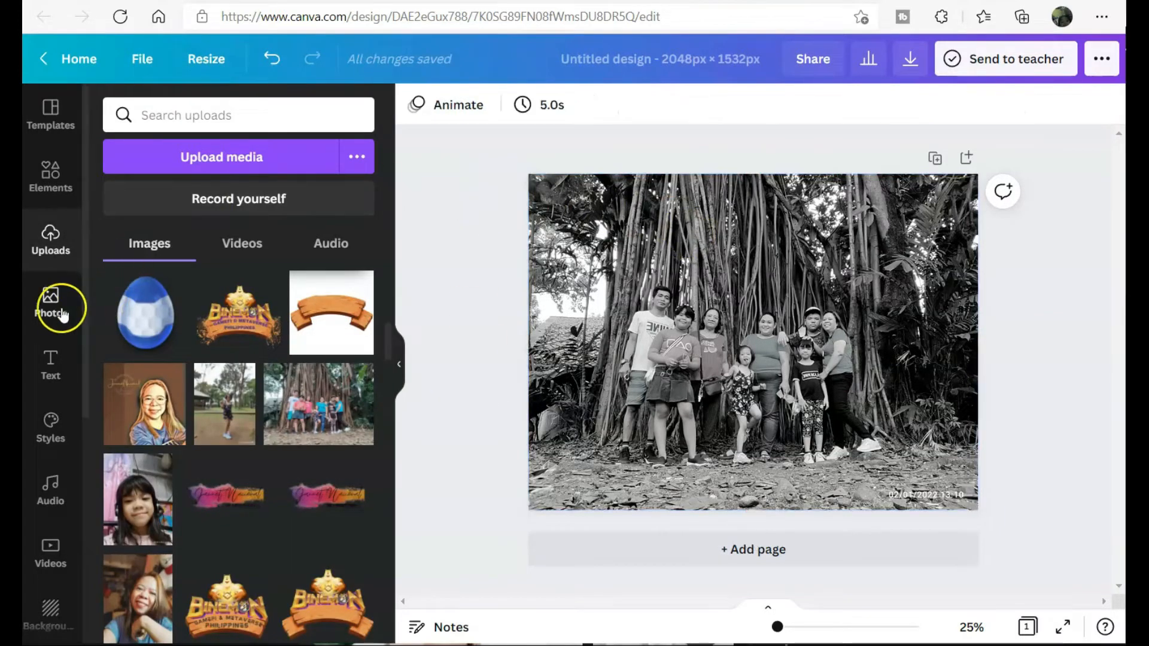
pyautogui.click(50, 243)
pyautogui.click(302, 398)
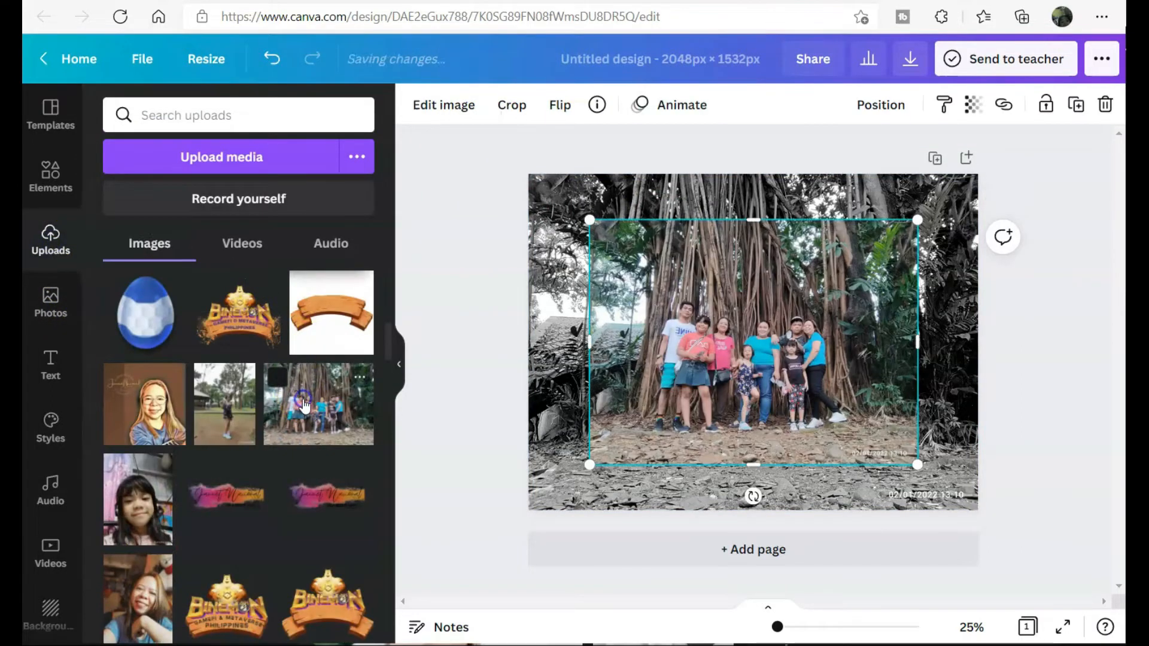
pyautogui.moveTo(579, 227); pyautogui.dragTo(521, 180)
pyautogui.moveTo(916, 462); pyautogui.dragTo(976, 513)
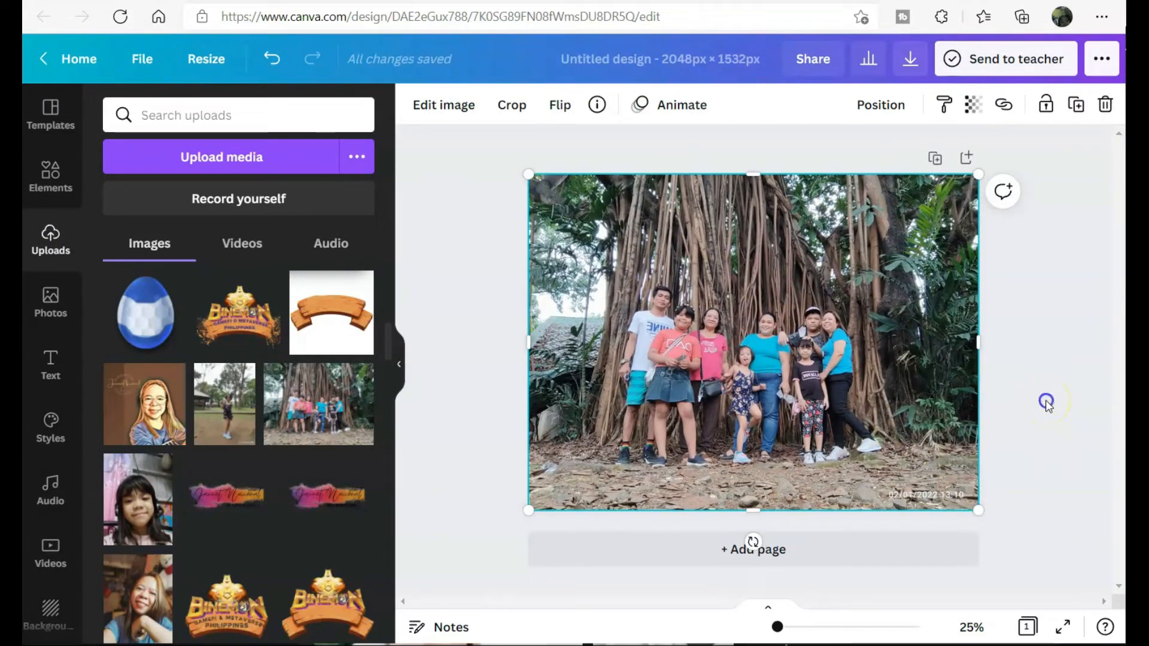
# - Remove the background from the colour copy so the family shows in colour
pyautogui.click(1049, 406)
pyautogui.click(780, 329)
pyautogui.click(448, 100)
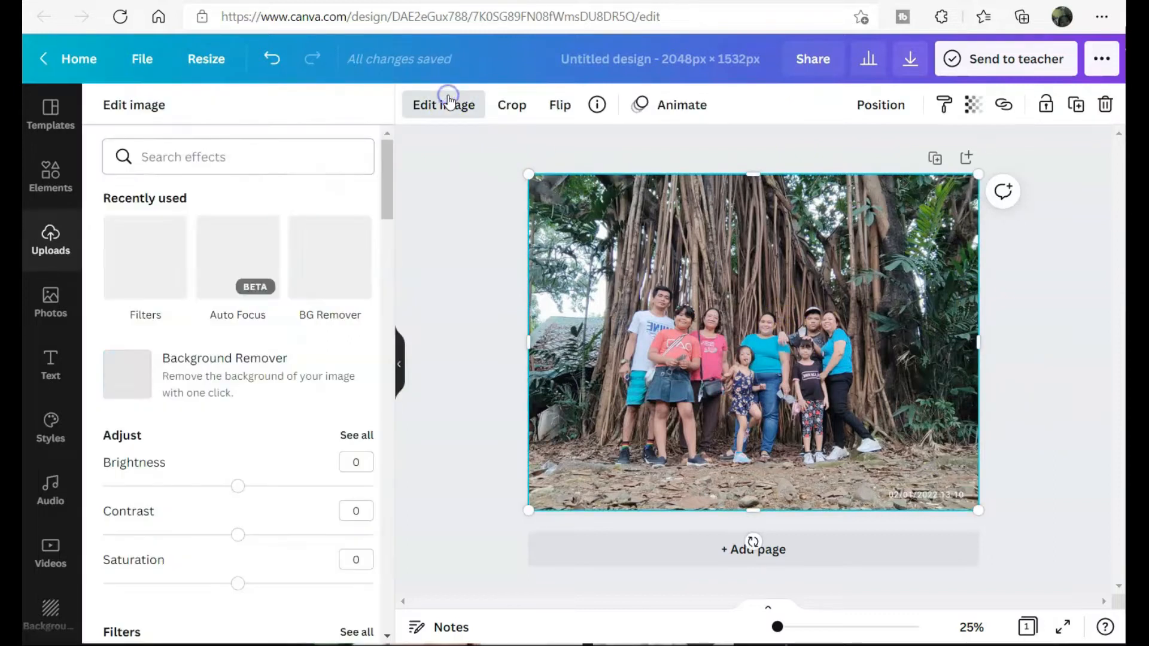
pyautogui.click(226, 373)
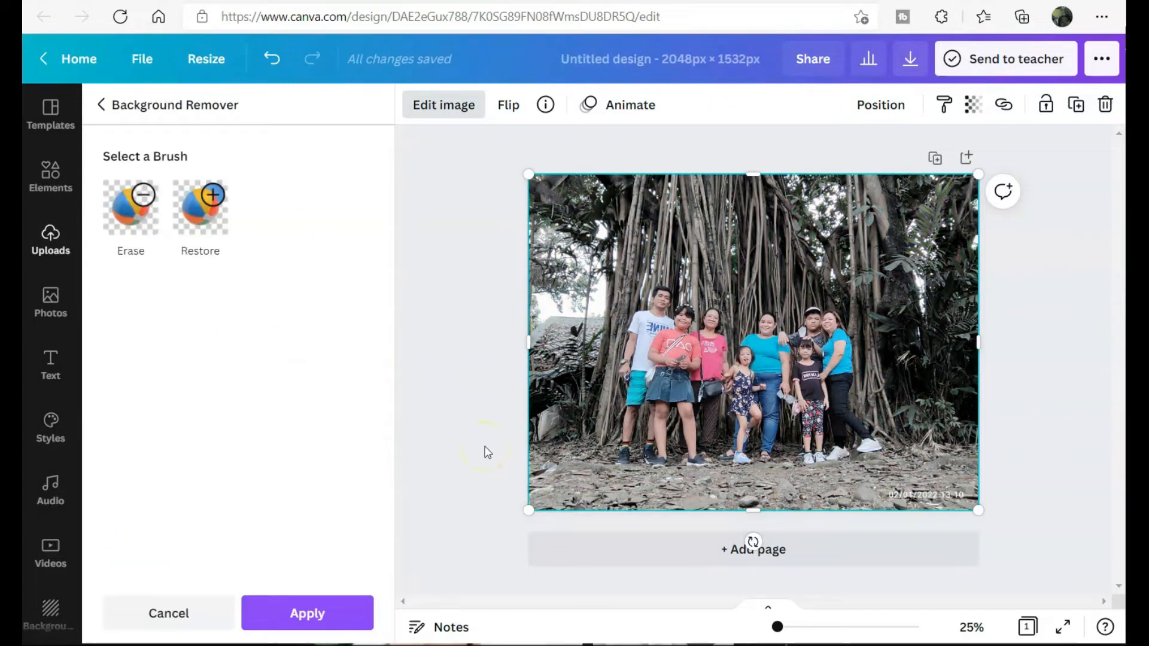
pyautogui.click(1010, 431)
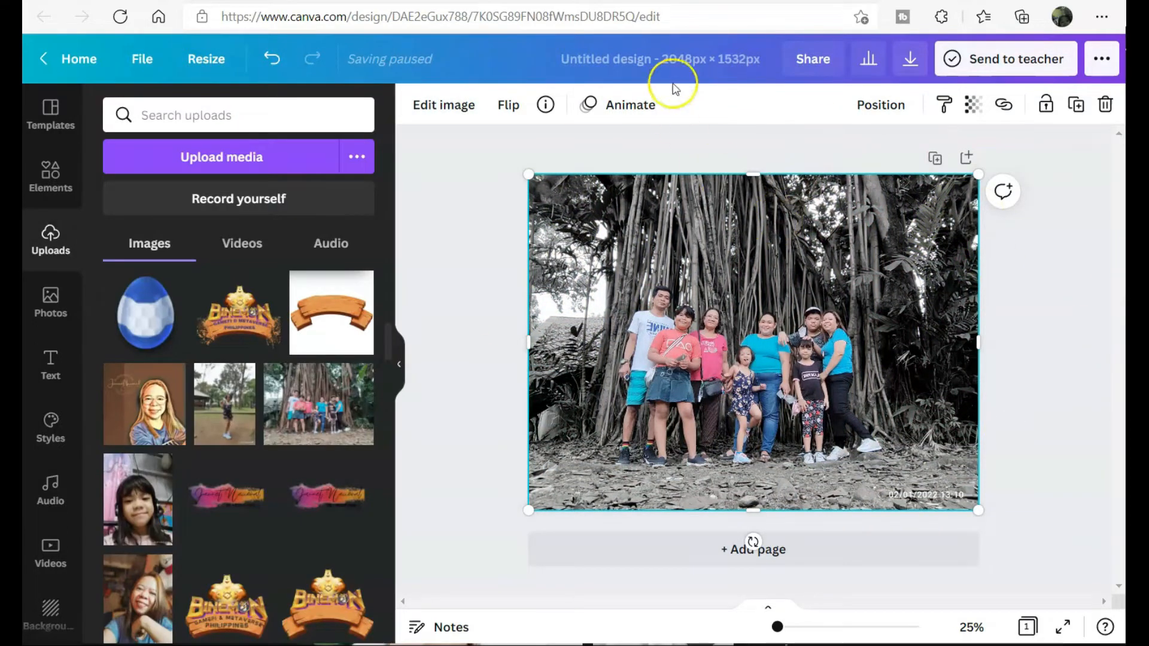
pyautogui.click(471, 326)
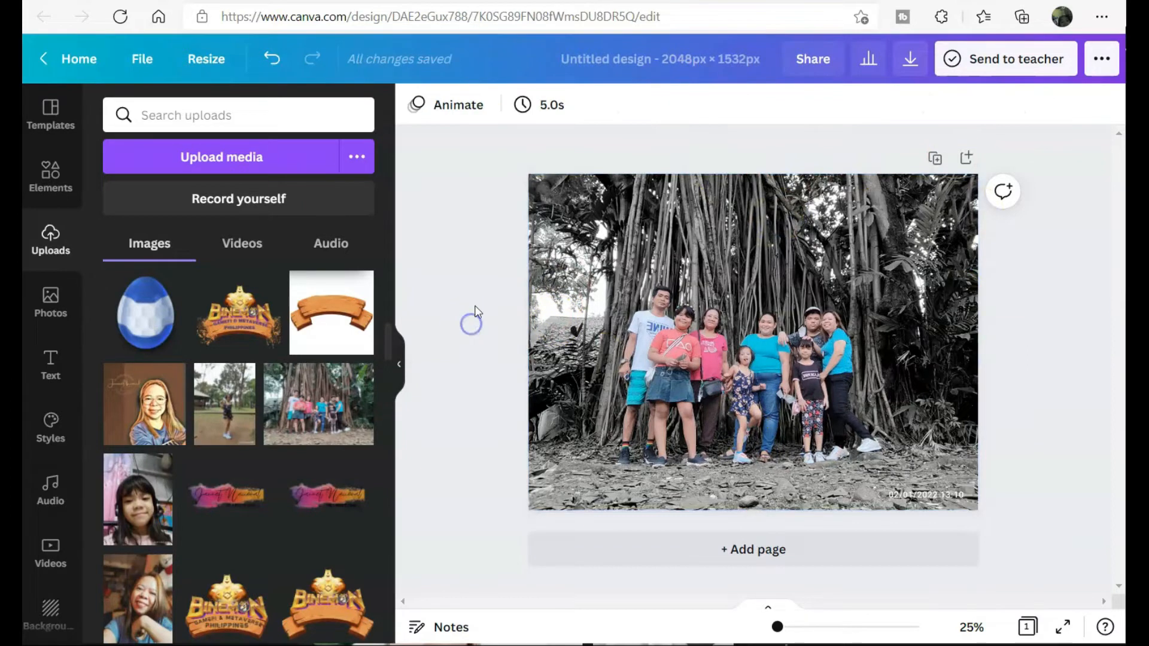
# - Add Page 2 and fill it edge to edge with the colour family photo
pyautogui.click(788, 545)
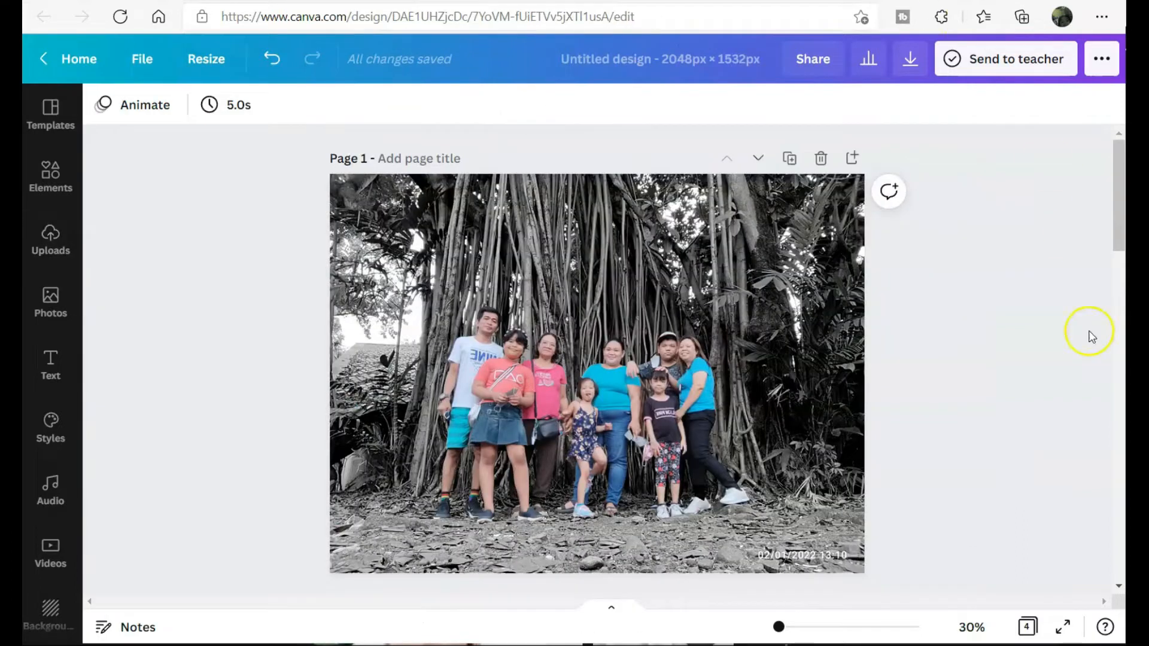
pyautogui.scroll(-8, 1047, 443)
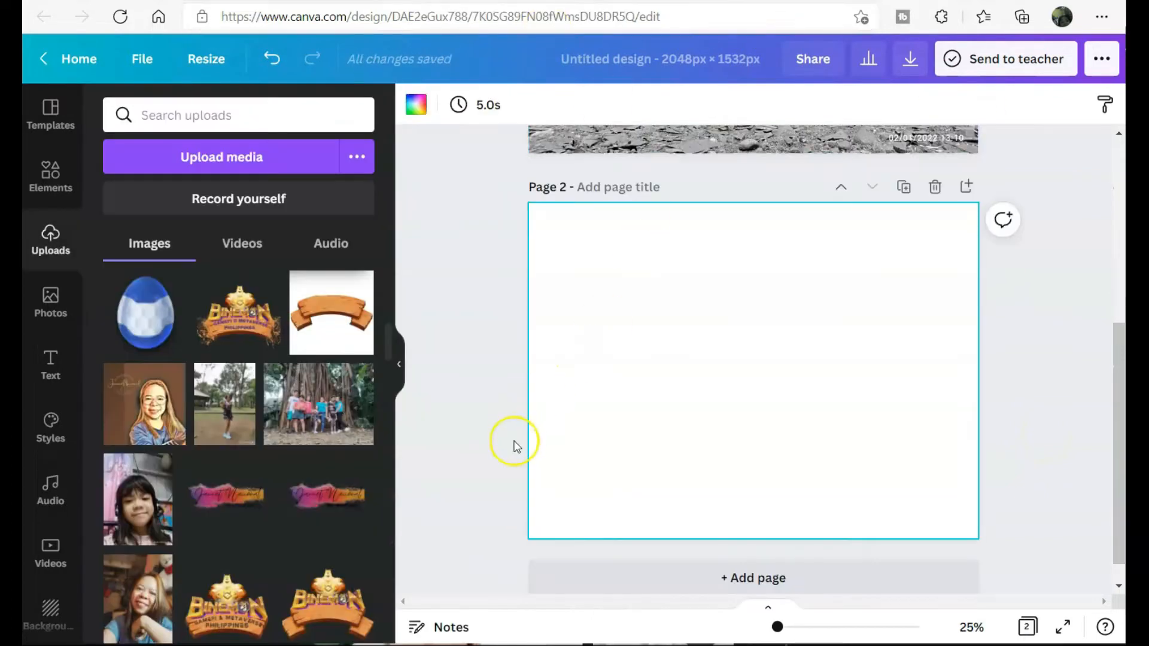
pyautogui.click(473, 443)
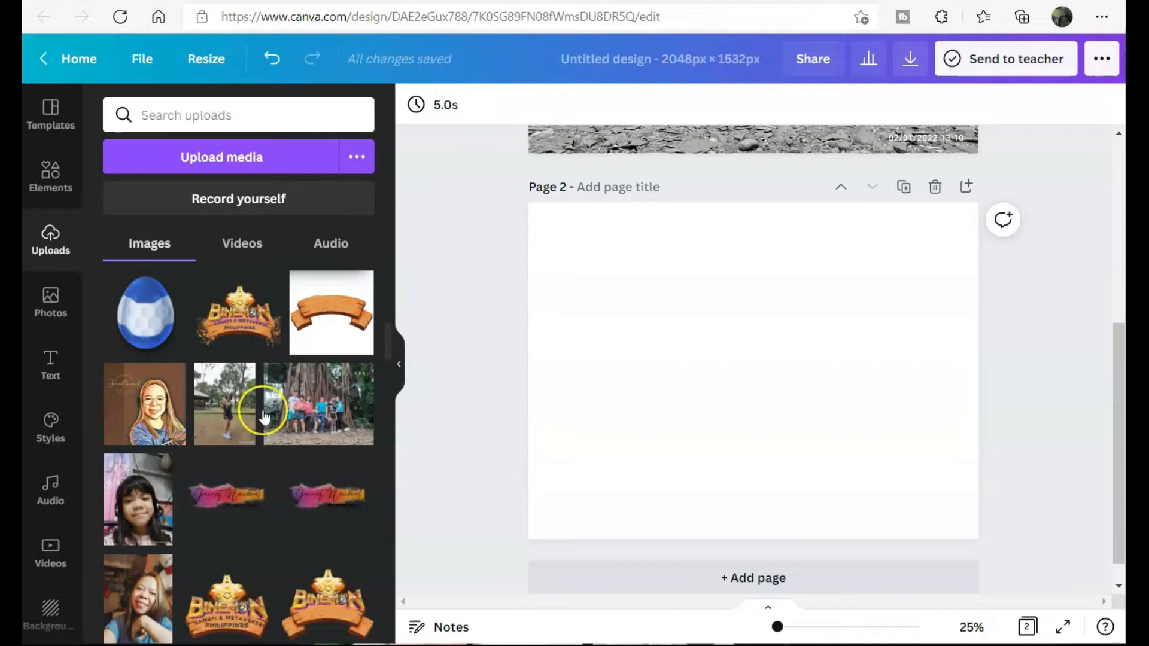
pyautogui.click(306, 387)
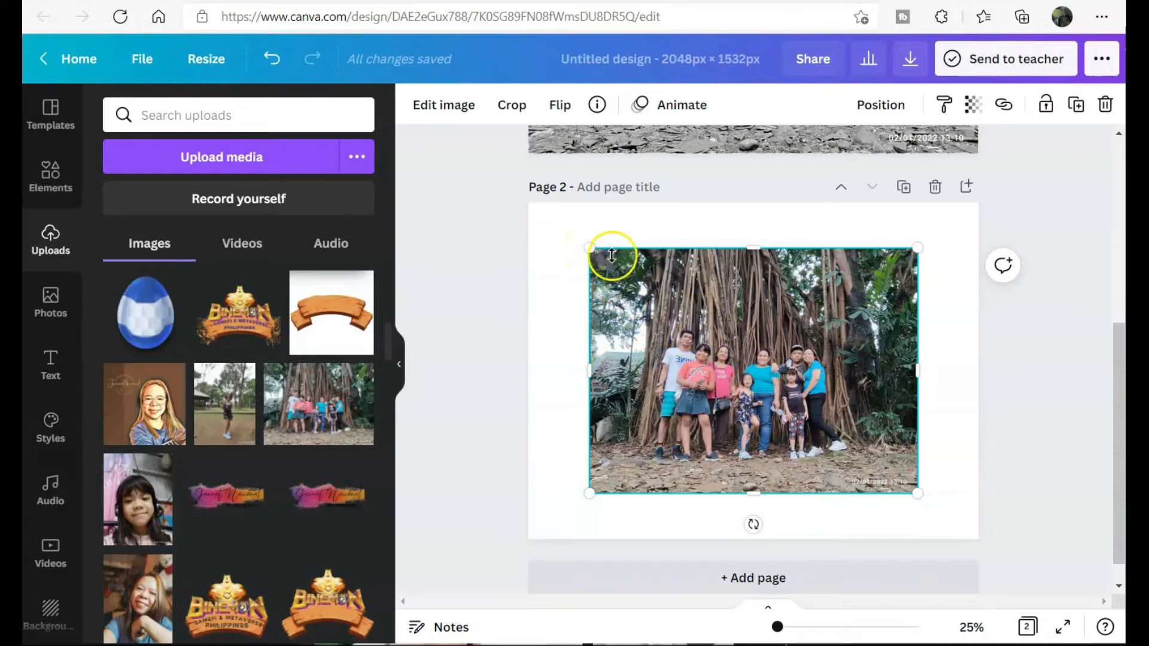
pyautogui.moveTo(568, 236); pyautogui.dragTo(528, 204)
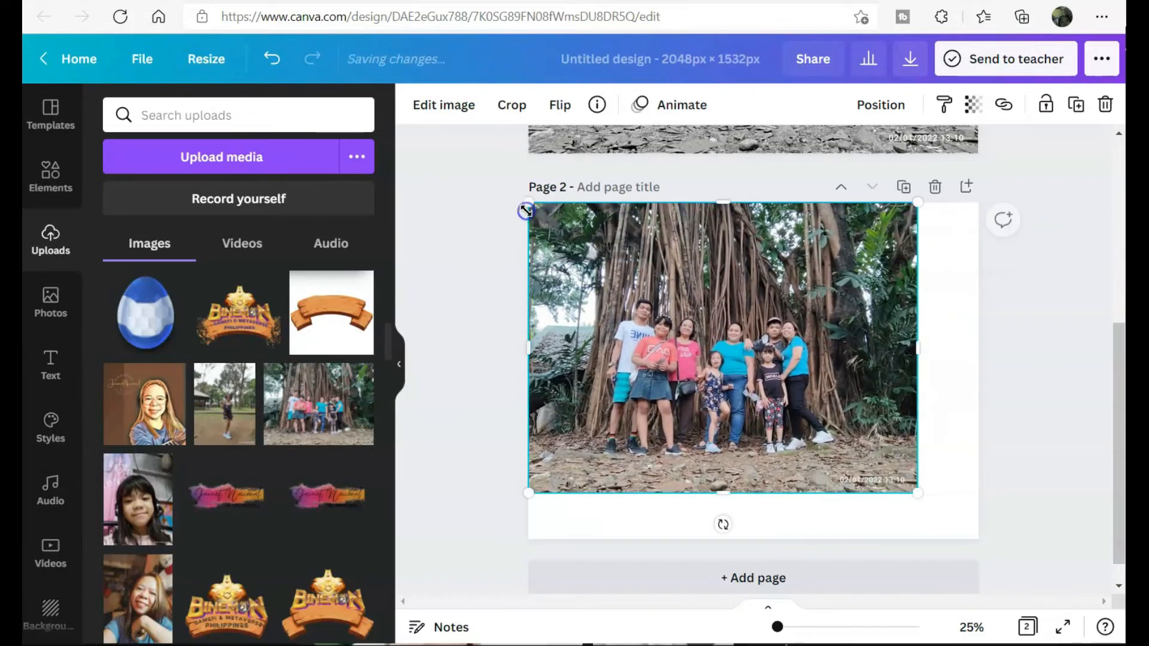
pyautogui.moveTo(915, 492); pyautogui.dragTo(977, 531)
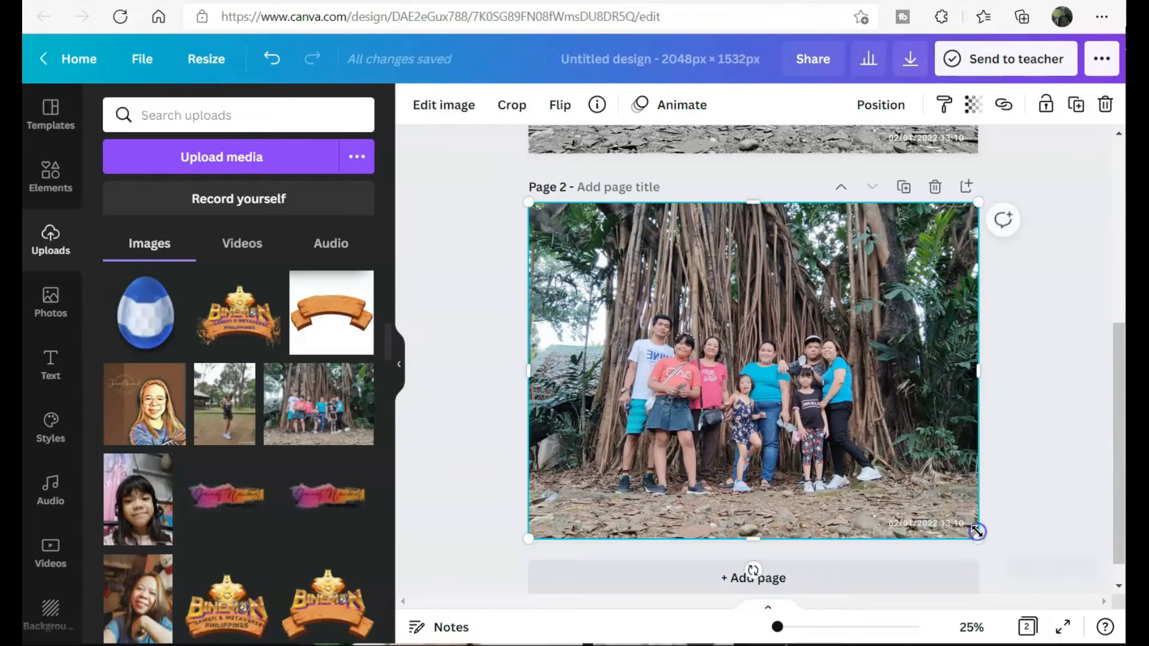
# - Add Auto Focus to the Page 2 photo with blur intensity 18 and blur position 0
pyautogui.click(433, 108)
pyautogui.click(303, 303)
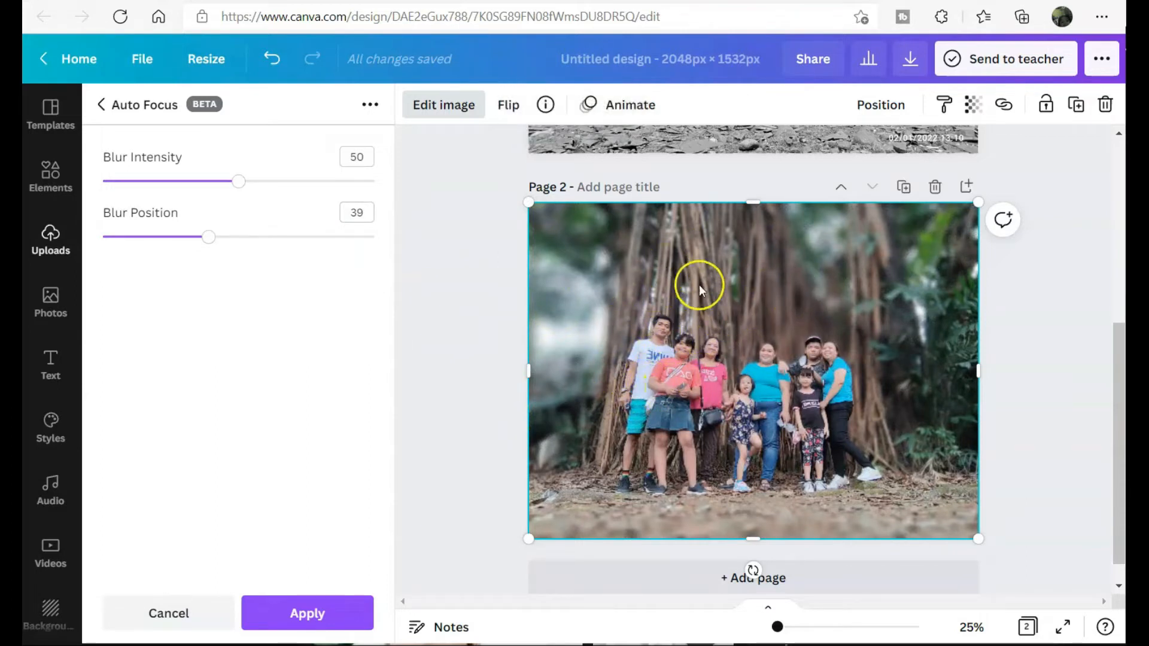
pyautogui.moveTo(208, 237)
pyautogui.mouseDown()
pyautogui.moveTo(310, 241)
pyautogui.moveTo(202, 238)
pyautogui.mouseUp()
pyautogui.moveTo(236, 185); pyautogui.dragTo(262, 184)
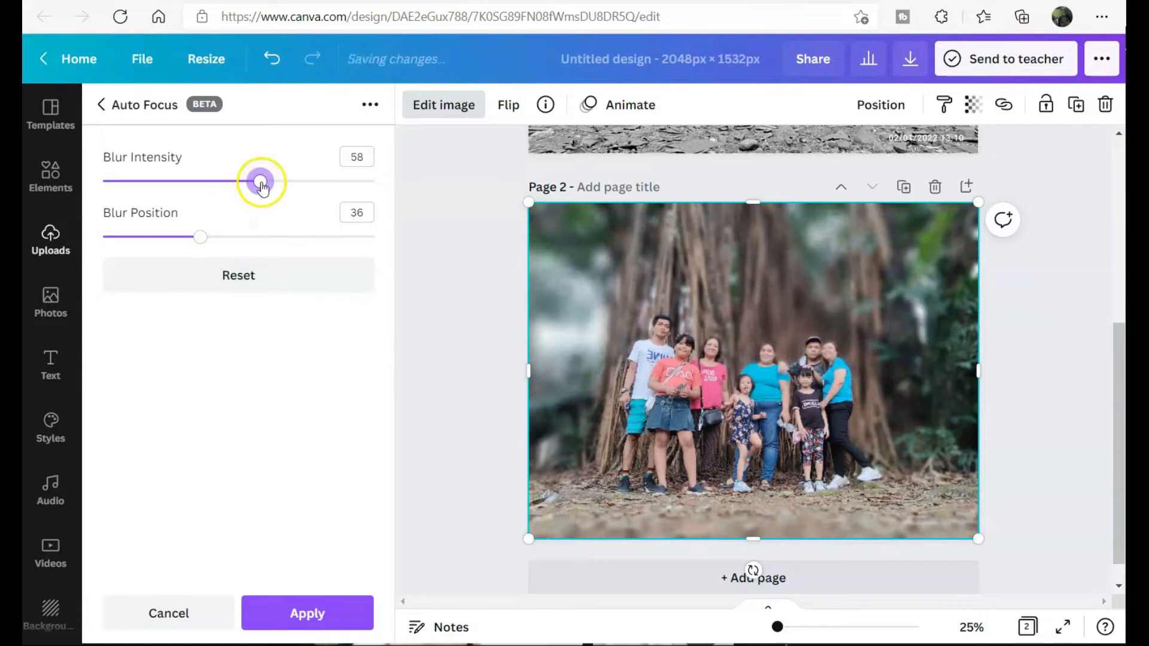
pyautogui.moveTo(260, 181); pyautogui.dragTo(244, 187)
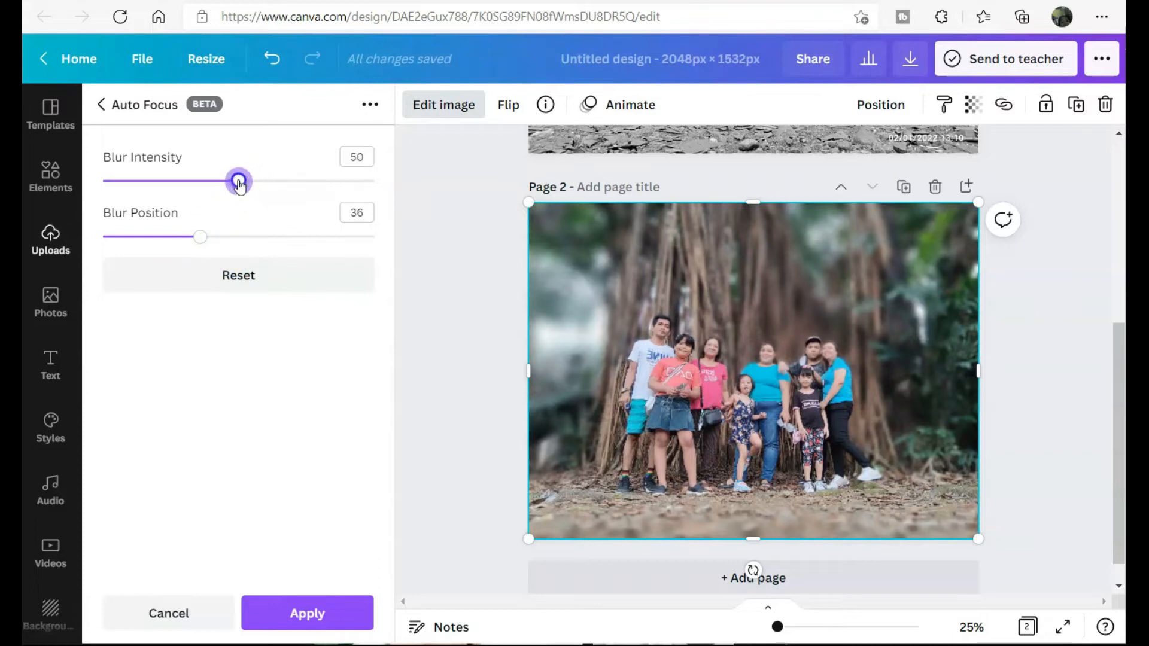
pyautogui.moveTo(200, 237); pyautogui.dragTo(102, 237)
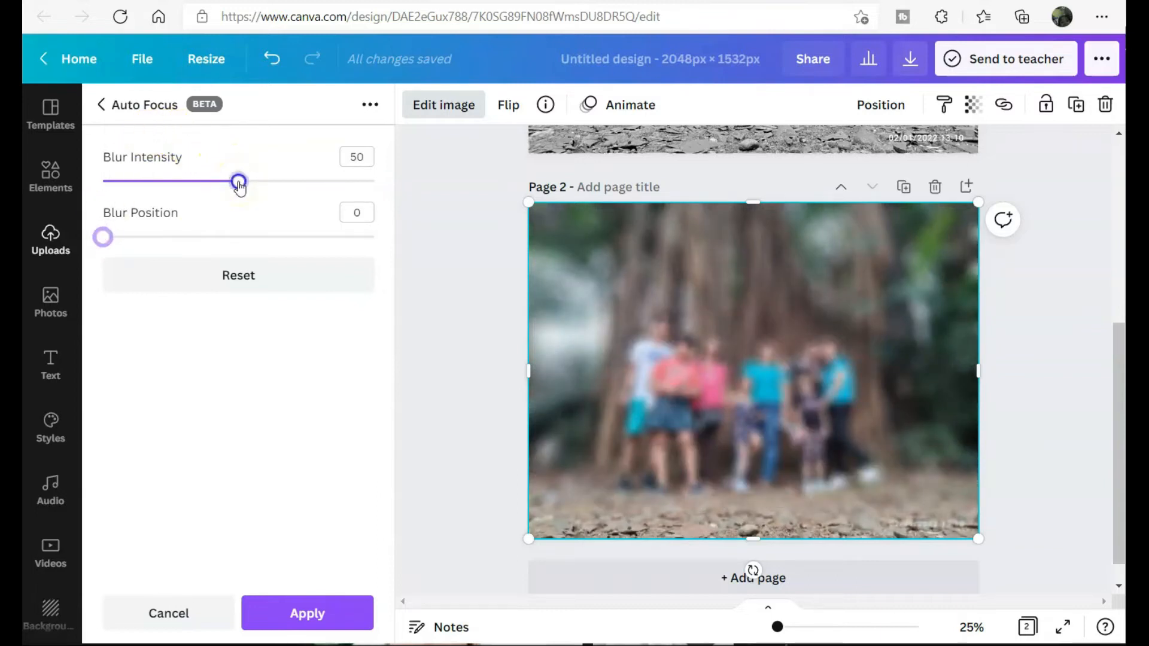
pyautogui.moveTo(239, 185); pyautogui.dragTo(170, 186)
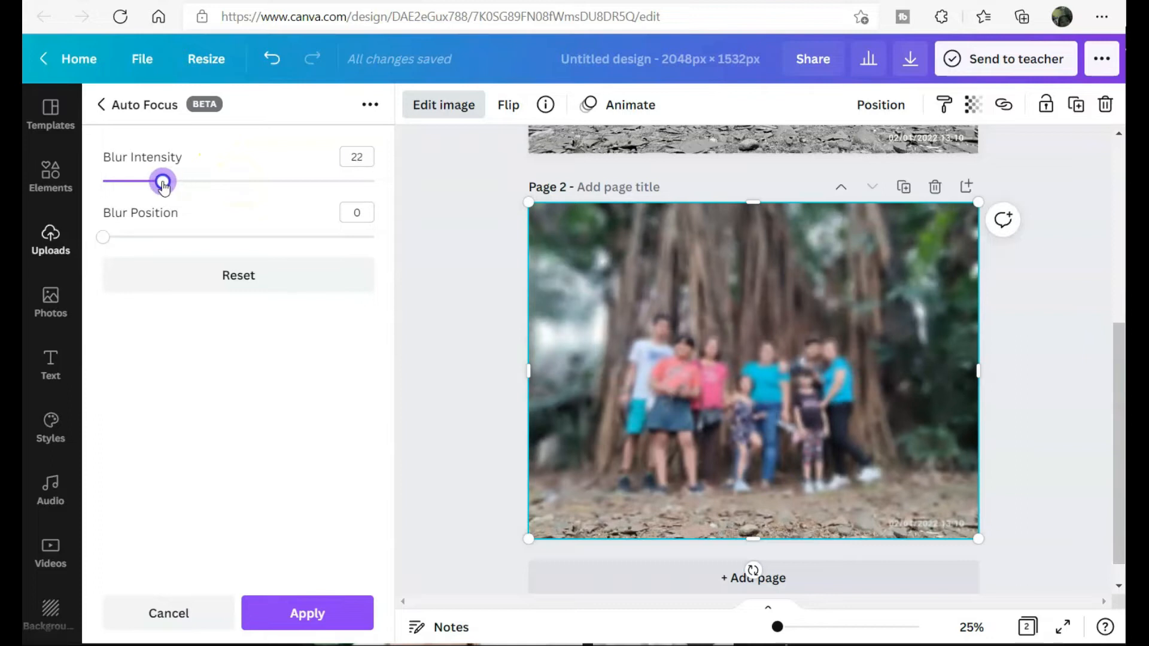
pyautogui.moveTo(162, 187)
pyautogui.mouseDown()
pyautogui.moveTo(204, 183)
pyautogui.moveTo(152, 183)
pyautogui.mouseUp()
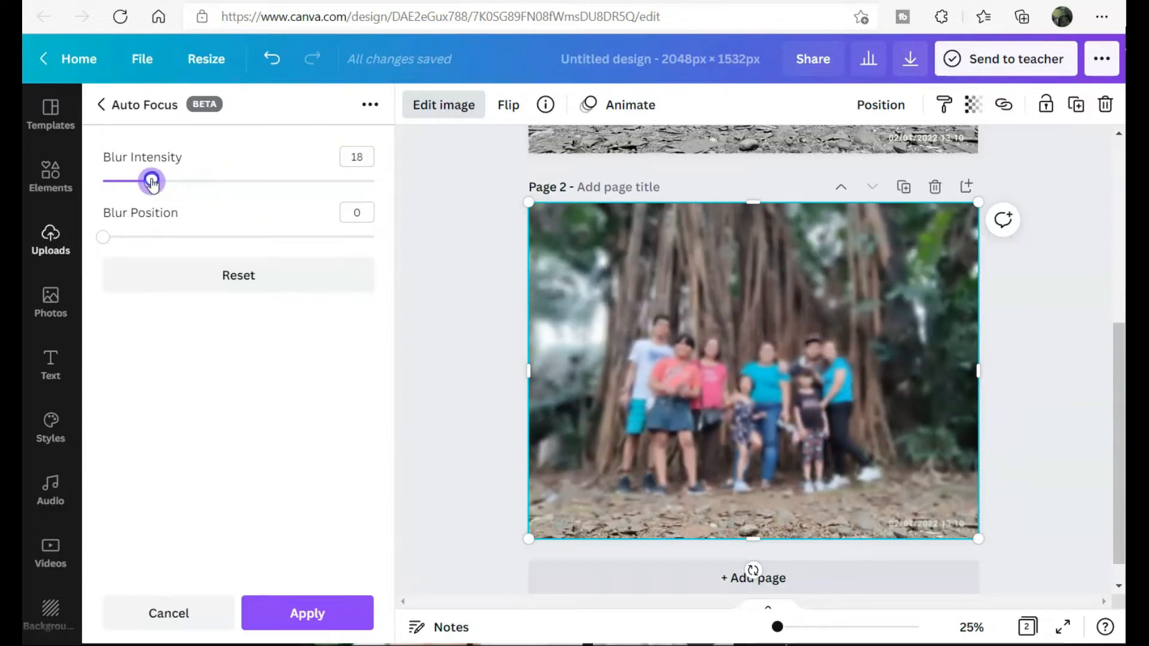
# - Apply the Auto Focus blur to the Page 2 photo
pyautogui.click(468, 322)
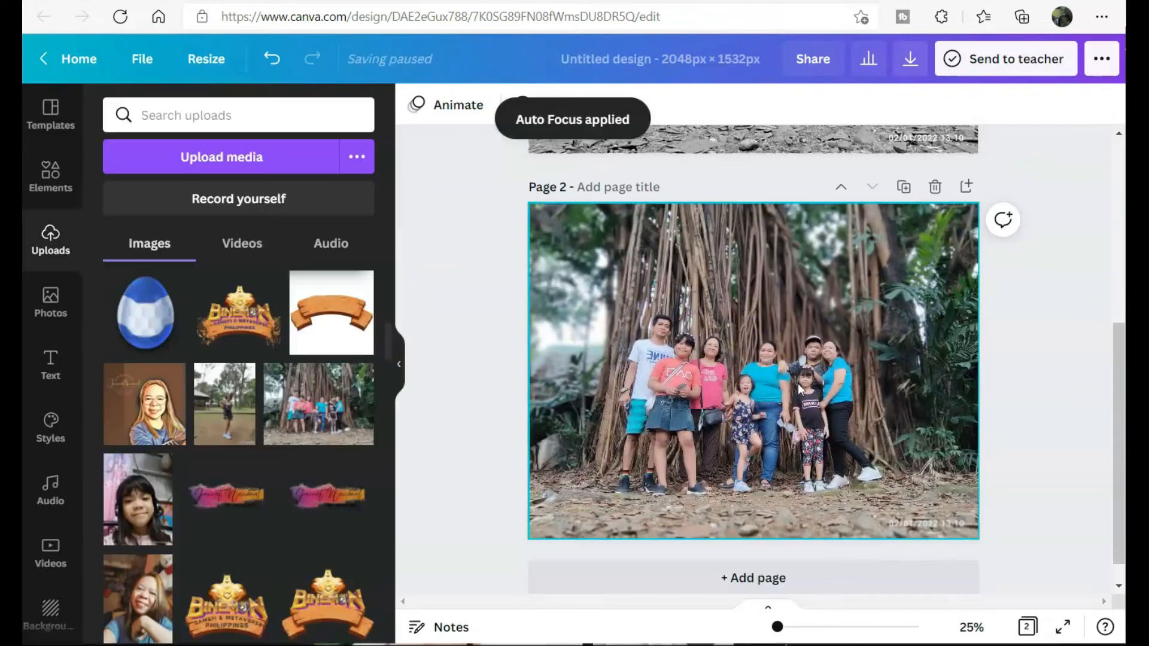
pyautogui.click(799, 383)
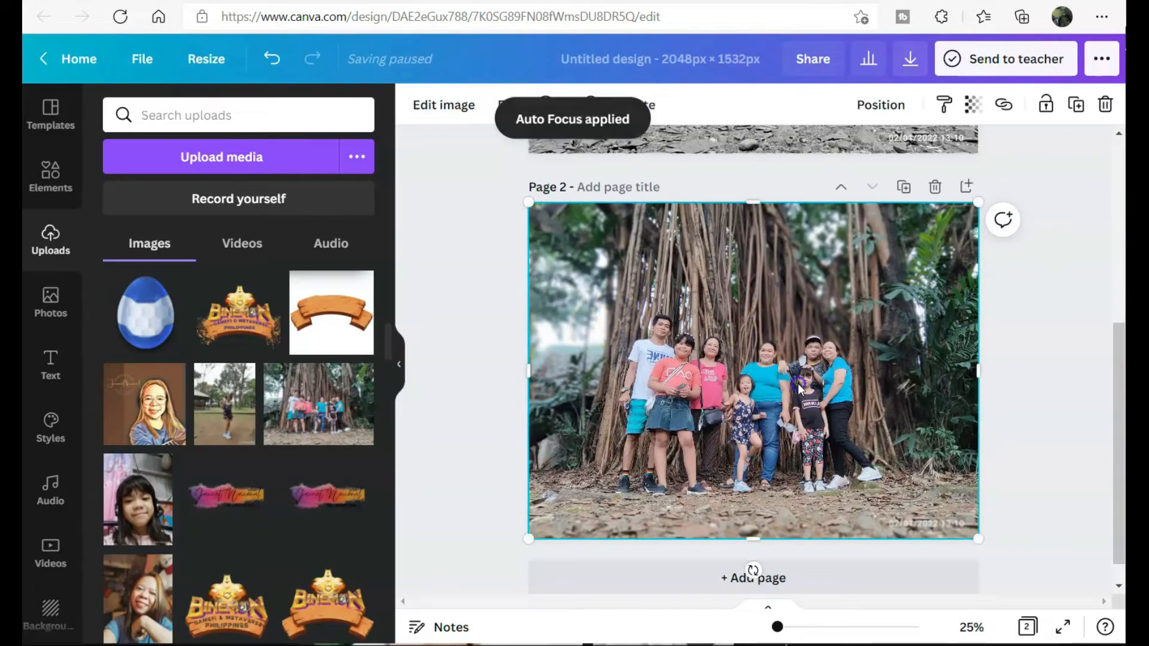
pyautogui.moveTo(753, 202)
pyautogui.mouseDown()
pyautogui.moveTo(752, 267)
pyautogui.moveTo(753, 202)
pyautogui.mouseUp()
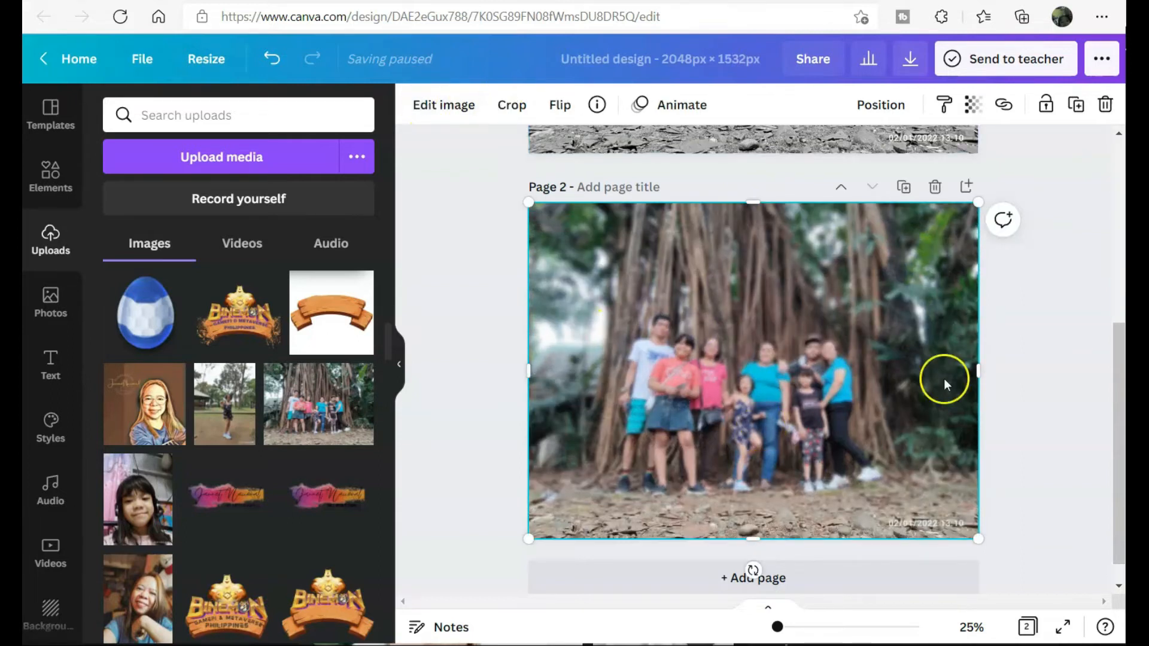
pyautogui.click(1009, 417)
pyautogui.scroll(2, 1010, 421)
pyautogui.scroll(-2, 1011, 421)
# - Add a fresh copy of the family photo filling Page 2 and remove its background
pyautogui.click(884, 270)
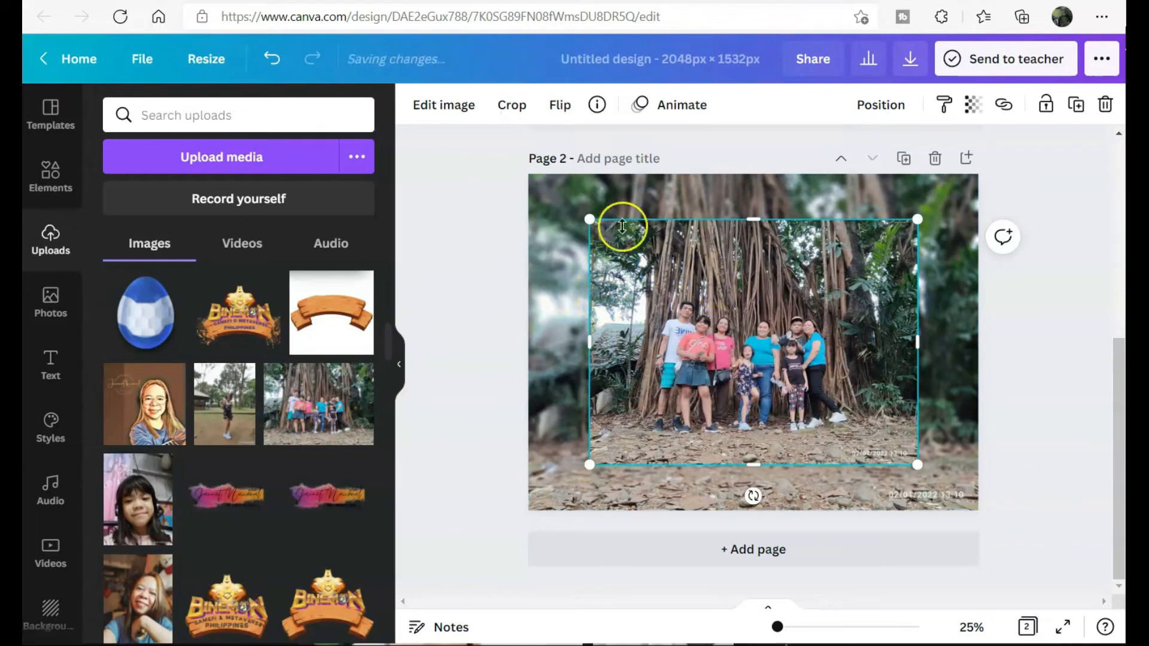
pyautogui.moveTo(590, 219); pyautogui.dragTo(529, 174)
pyautogui.moveTo(922, 466); pyautogui.dragTo(982, 512)
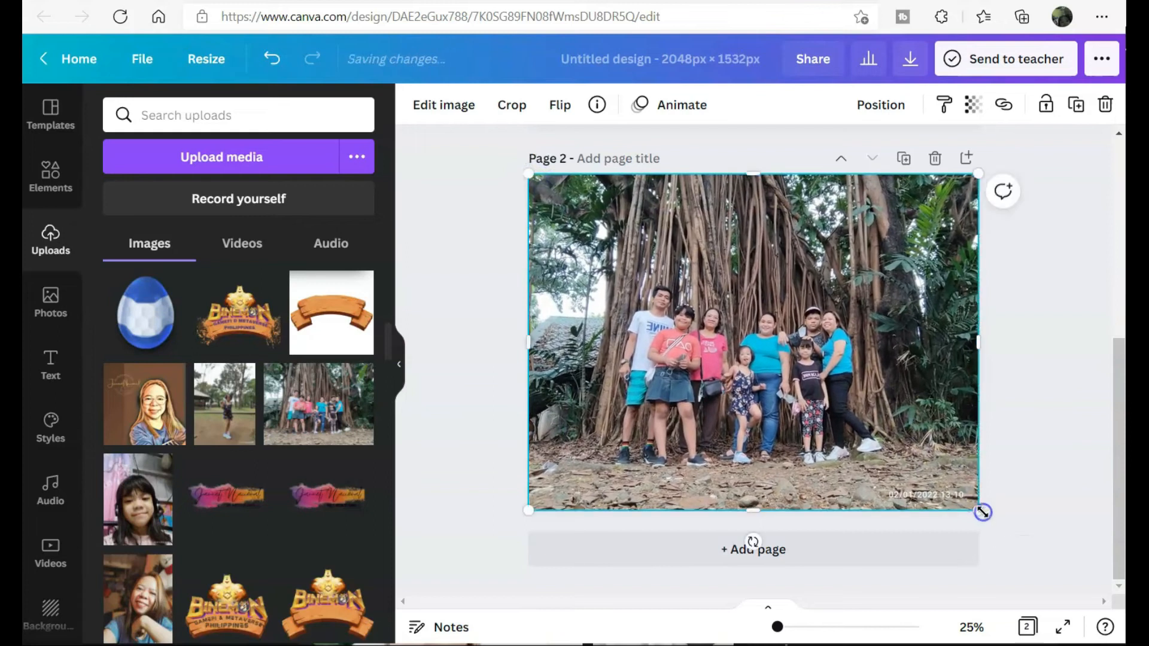
pyautogui.click(452, 107)
pyautogui.click(210, 378)
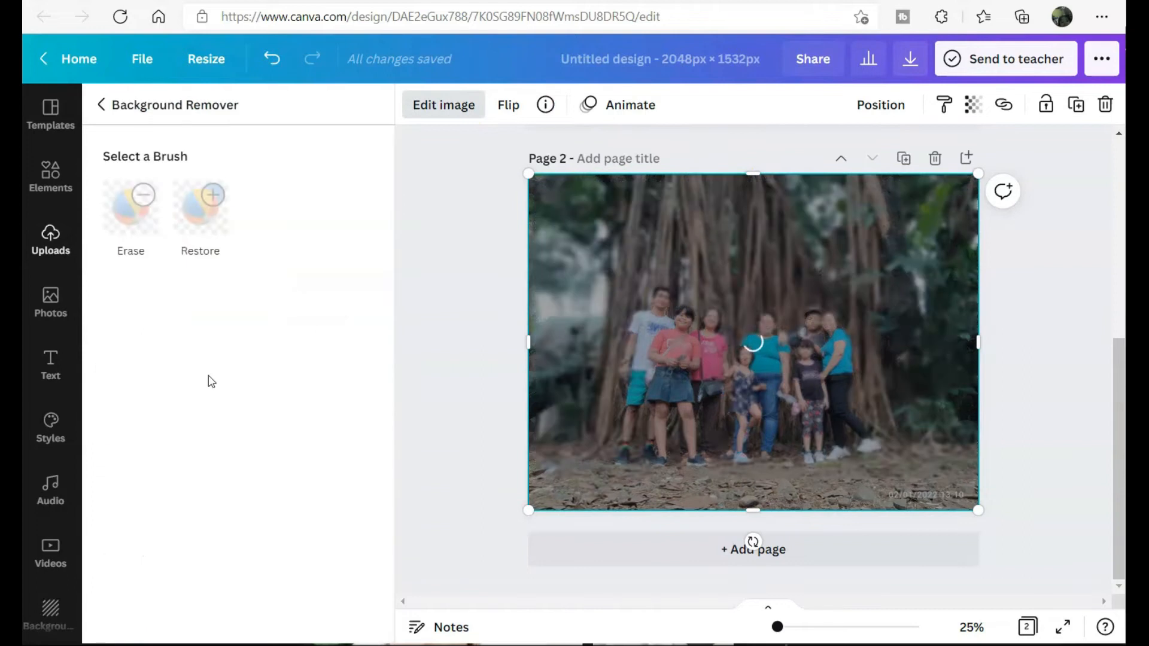
pyautogui.click(282, 609)
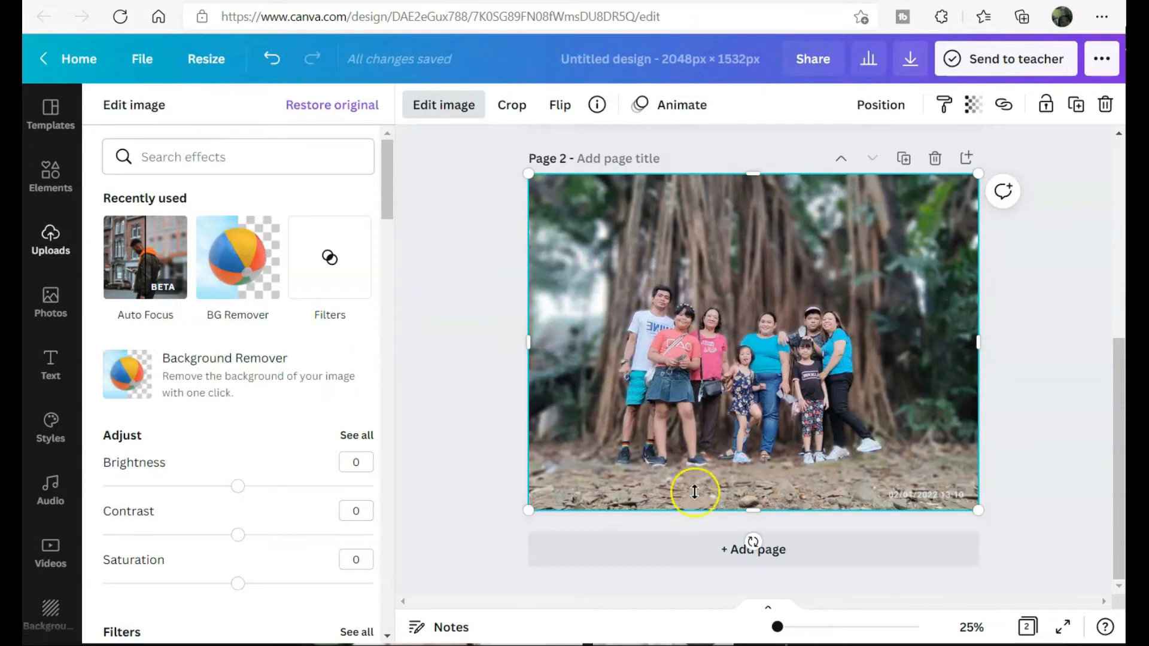
pyautogui.click(461, 303)
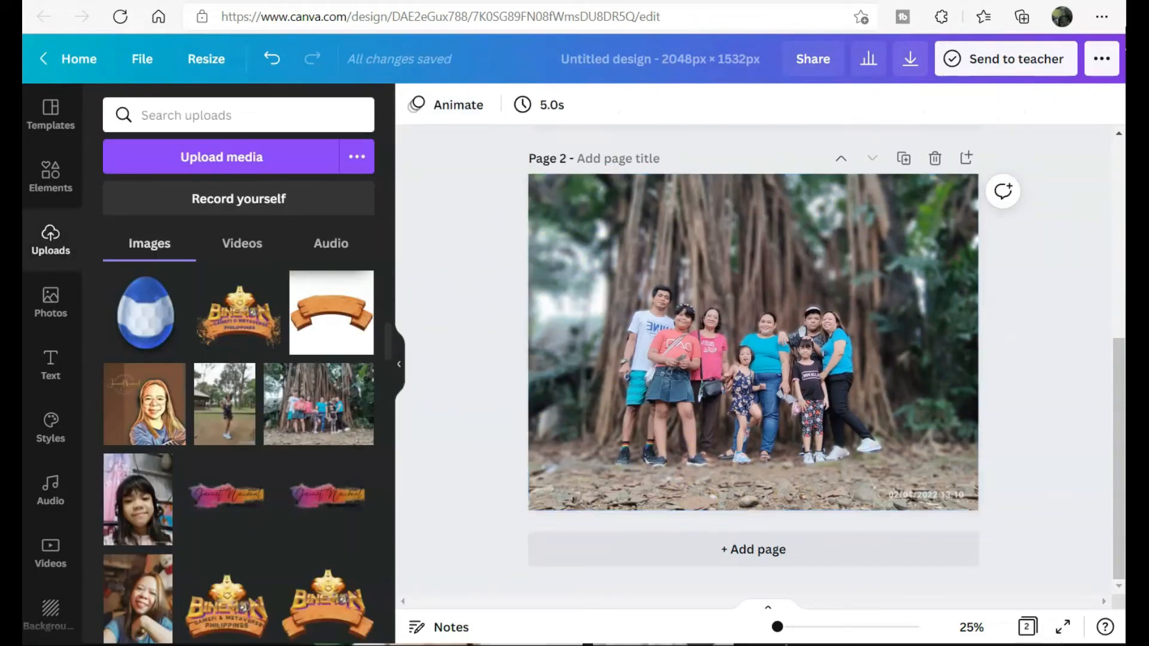
# - Place the colour family photo on page 3 and stretch it edge to edge
pyautogui.click(823, 1)
pyautogui.scroll(-6, 1006, 559)
pyautogui.scroll(1, 1004, 557)
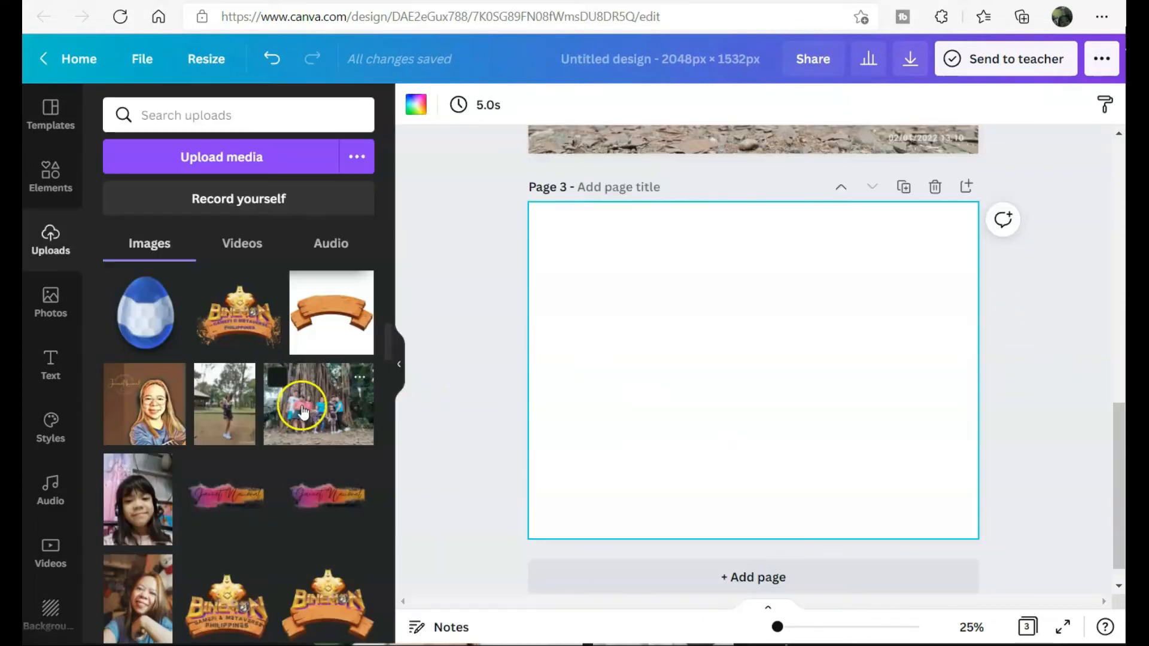
pyautogui.click(302, 408)
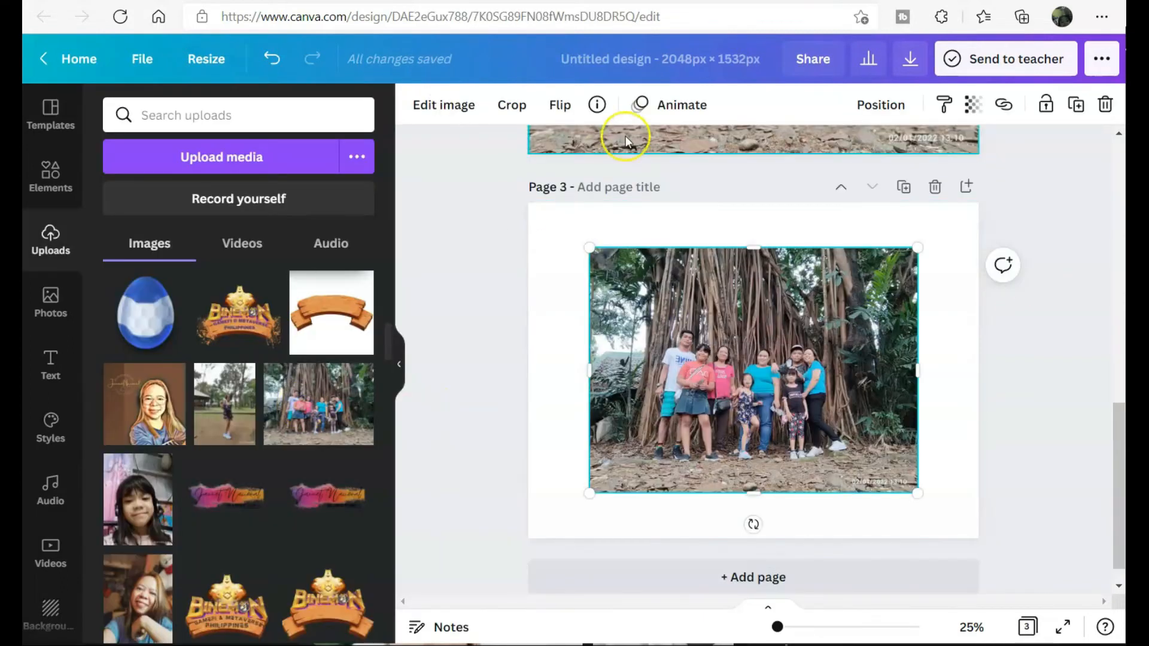
pyautogui.moveTo(591, 248); pyautogui.dragTo(528, 203)
pyautogui.moveTo(917, 495); pyautogui.dragTo(978, 538)
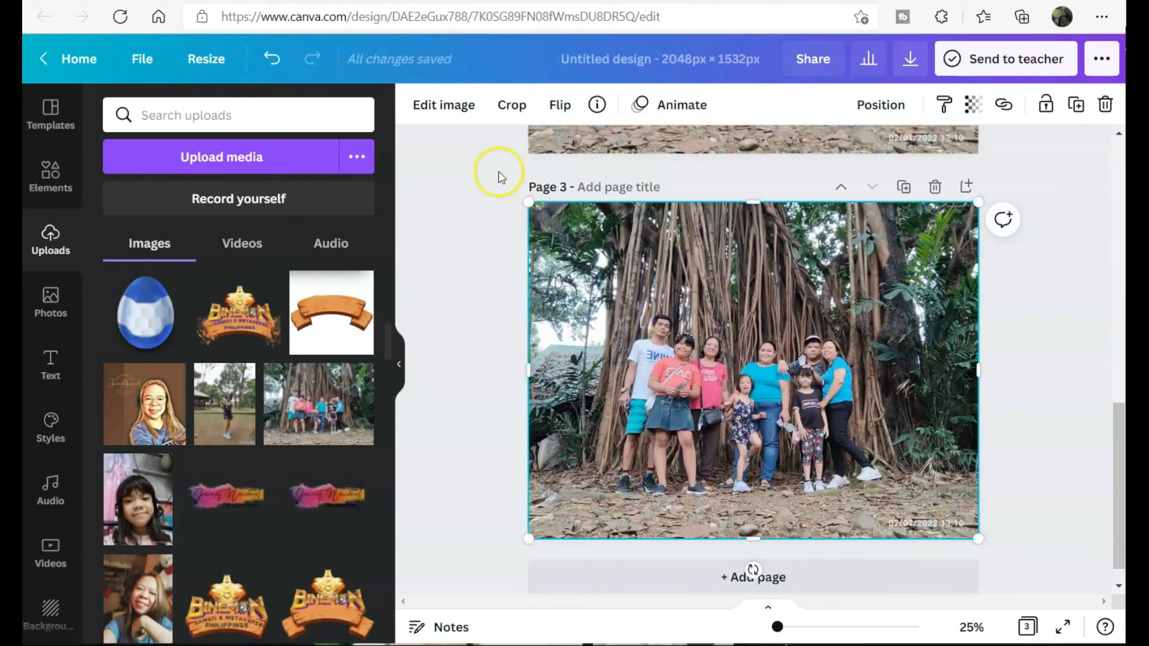
# - Blur the whole page 3 photo with Auto Focus at position 0 and intensity about 15
pyautogui.click(437, 108)
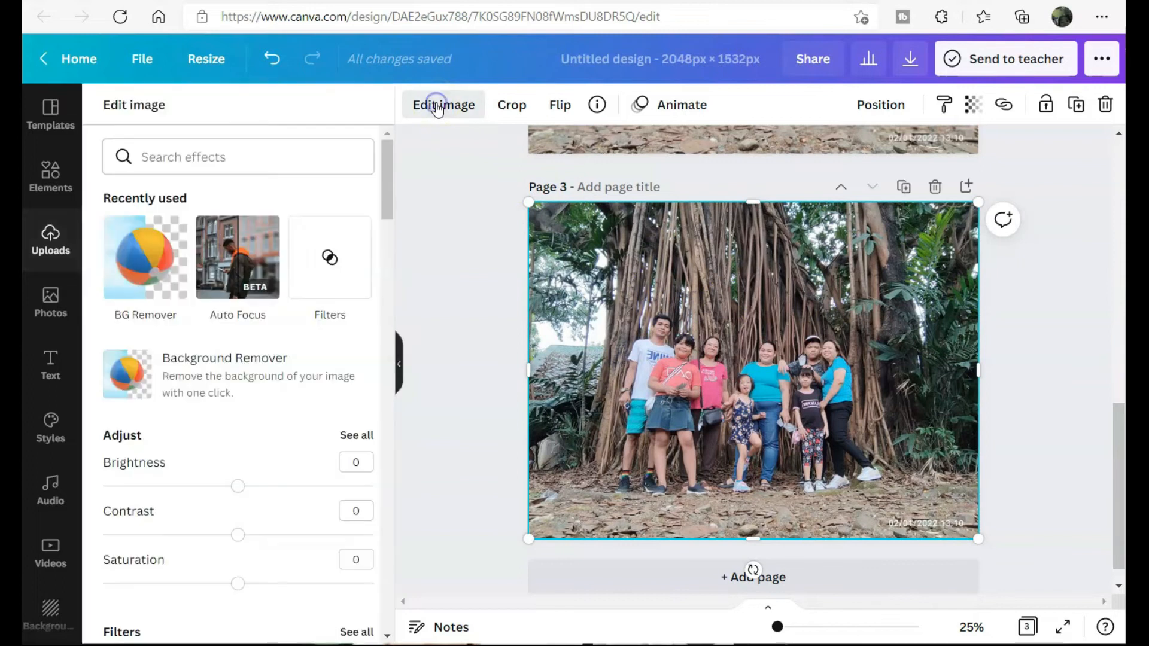
pyautogui.scroll(-5, 256, 462)
pyautogui.click(241, 359)
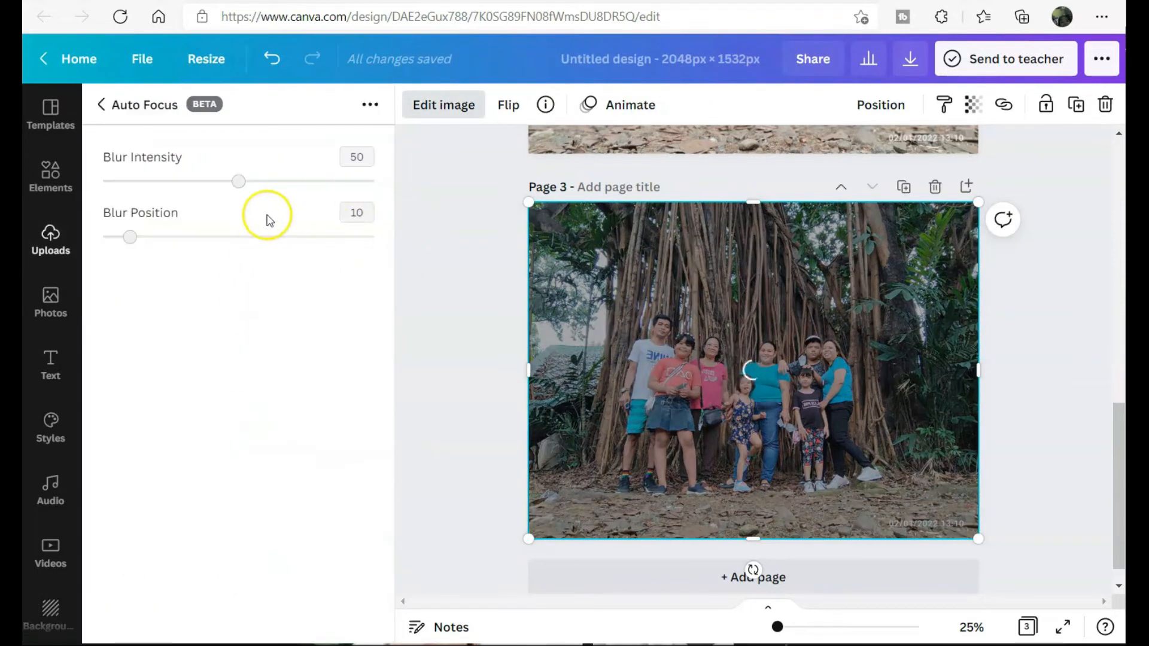
pyautogui.click(209, 237)
pyautogui.moveTo(205, 236); pyautogui.dragTo(90, 232)
pyautogui.moveTo(237, 180); pyautogui.dragTo(142, 178)
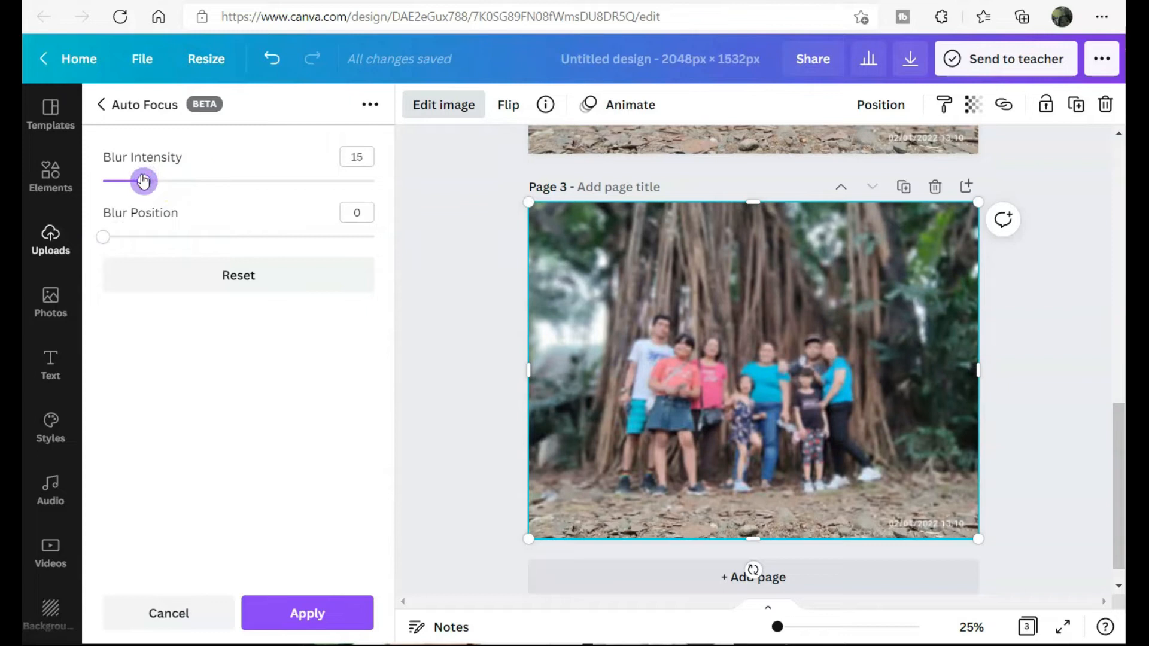
pyautogui.click(305, 614)
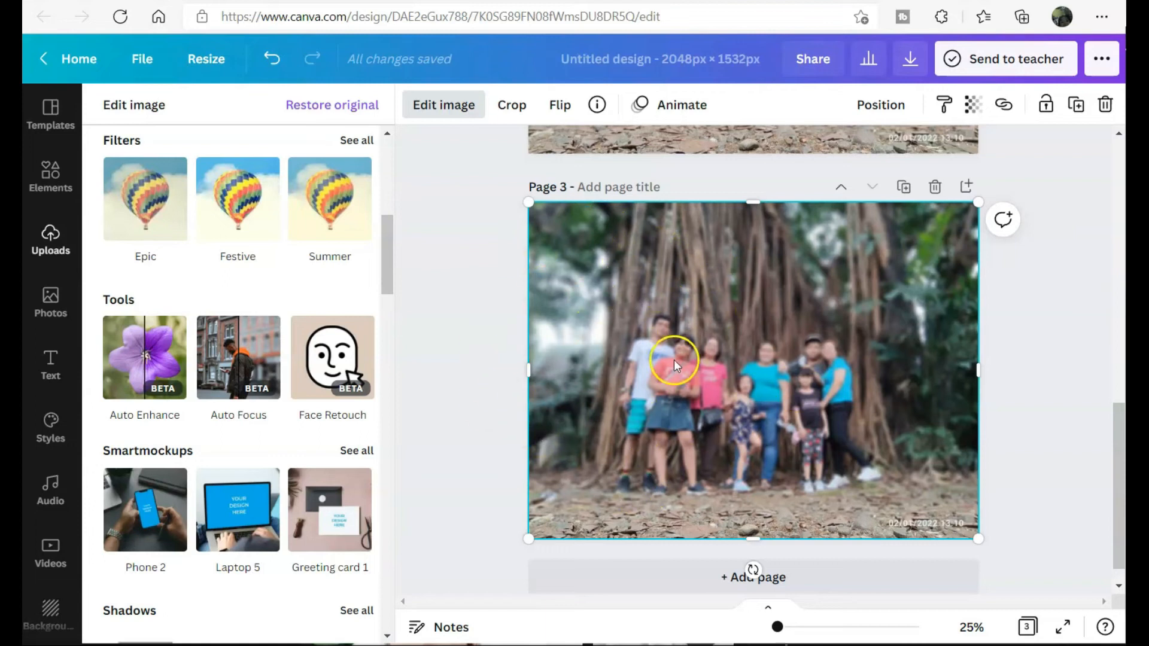
# - Apply the Street filter to make the page 3 photo black and white
pyautogui.click(357, 141)
pyautogui.scroll(-5, 240, 466)
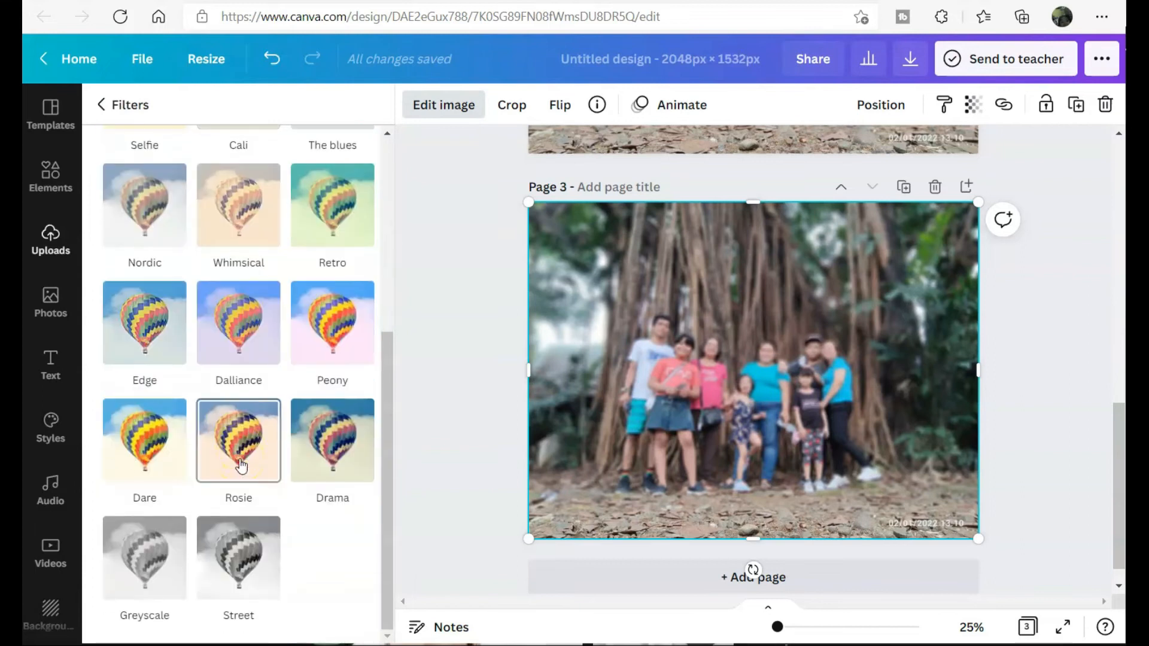
pyautogui.click(235, 580)
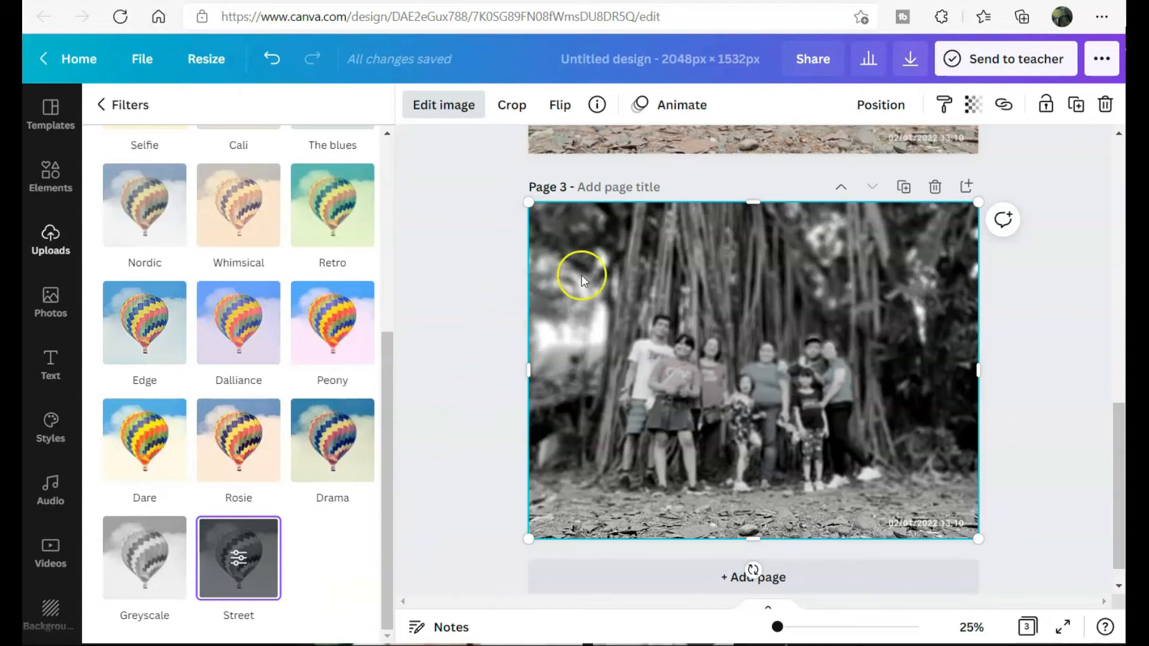
pyautogui.click(1059, 386)
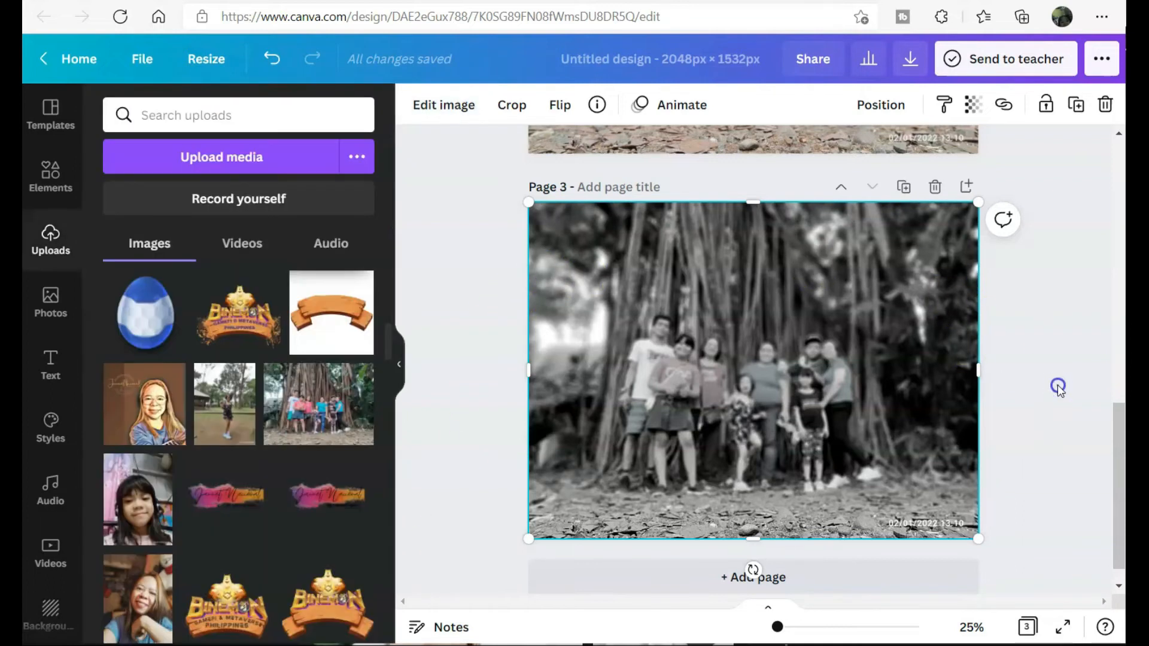
# - Add another colour copy of the family photo and stretch it to fill page 3
pyautogui.click(1059, 386)
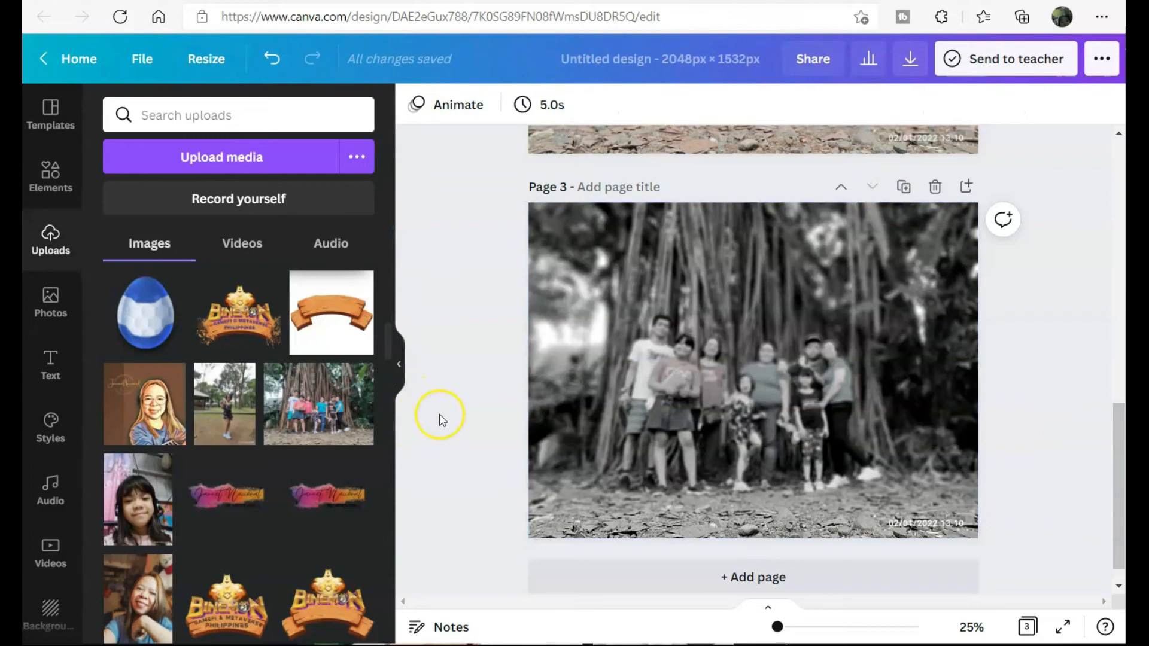
pyautogui.click(327, 407)
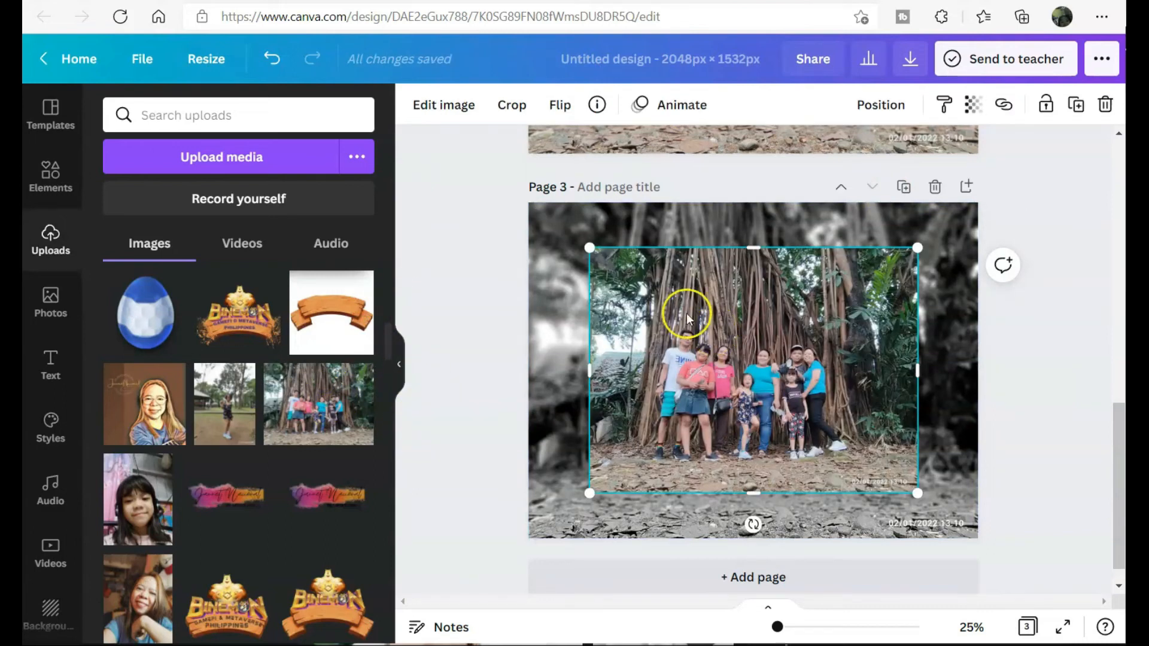
pyautogui.moveTo(585, 240); pyautogui.dragTo(524, 195)
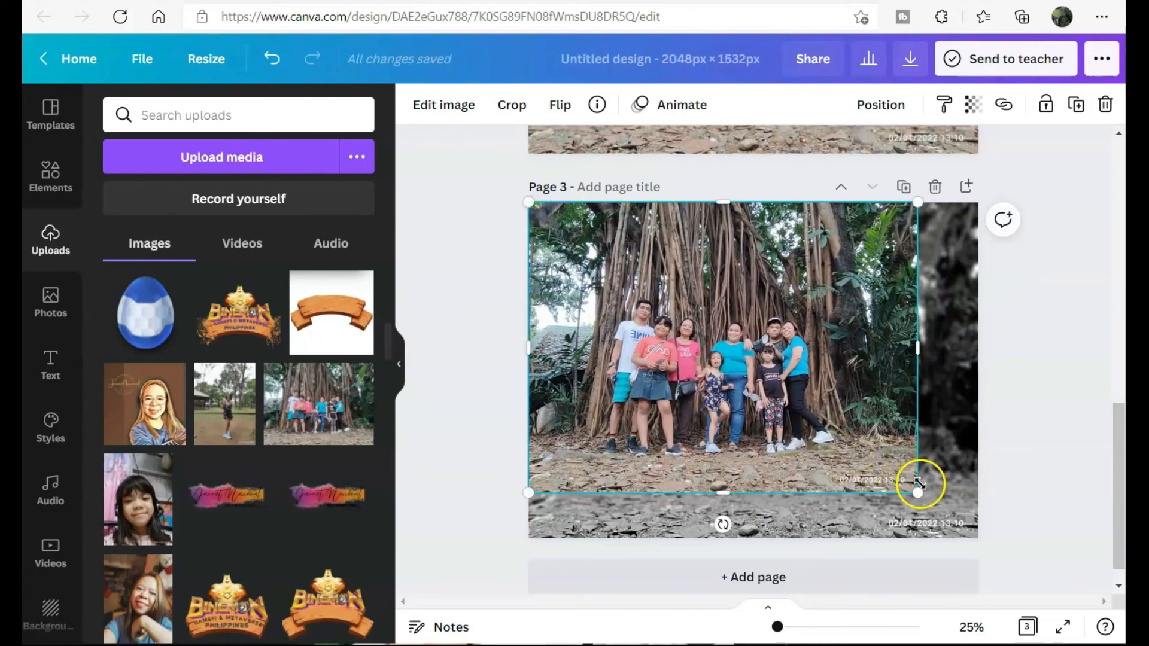
pyautogui.moveTo(920, 483); pyautogui.dragTo(978, 538)
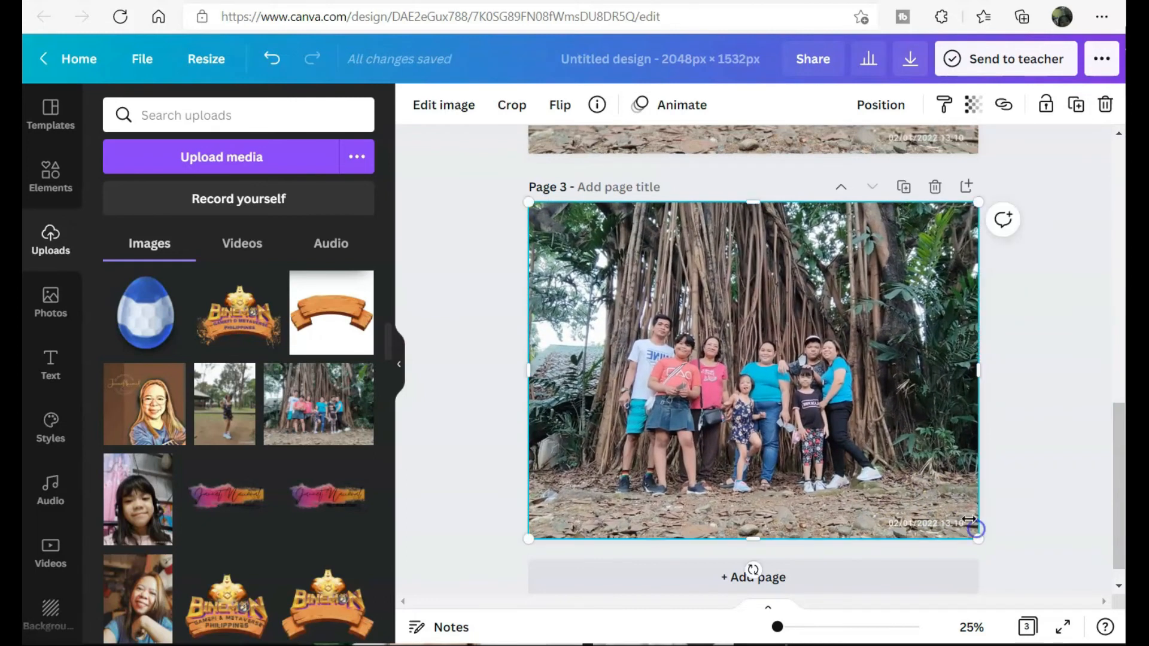
# - Remove the colour copy's background with Background Remover to reveal the greyscale photo behind
pyautogui.click(450, 115)
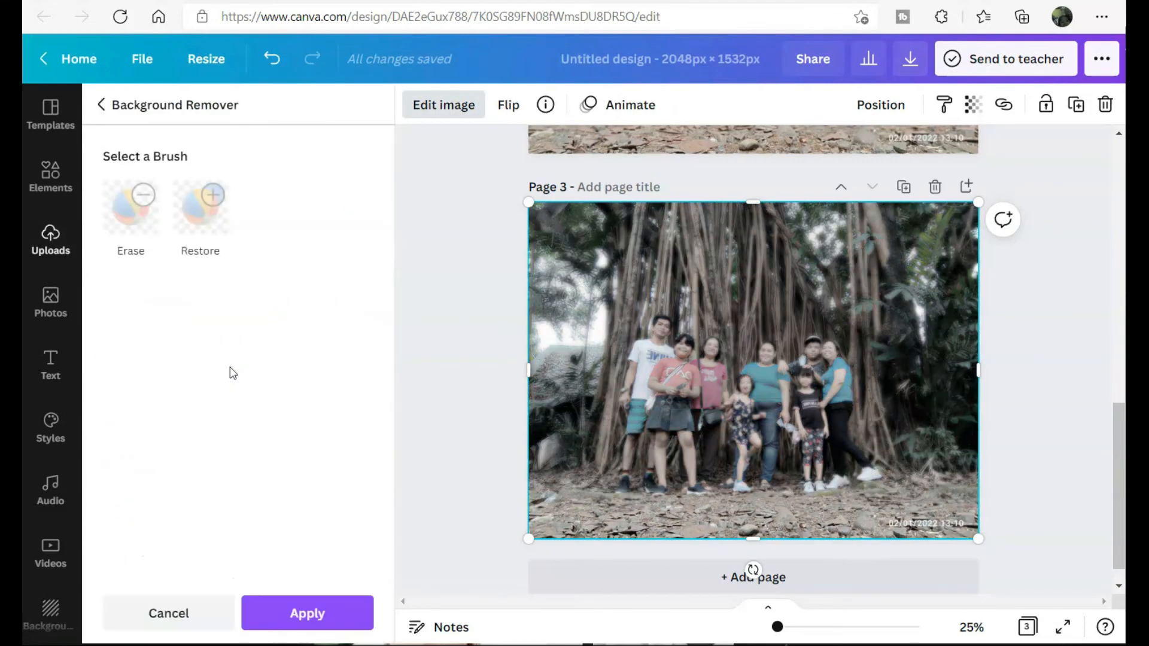
pyautogui.click(287, 606)
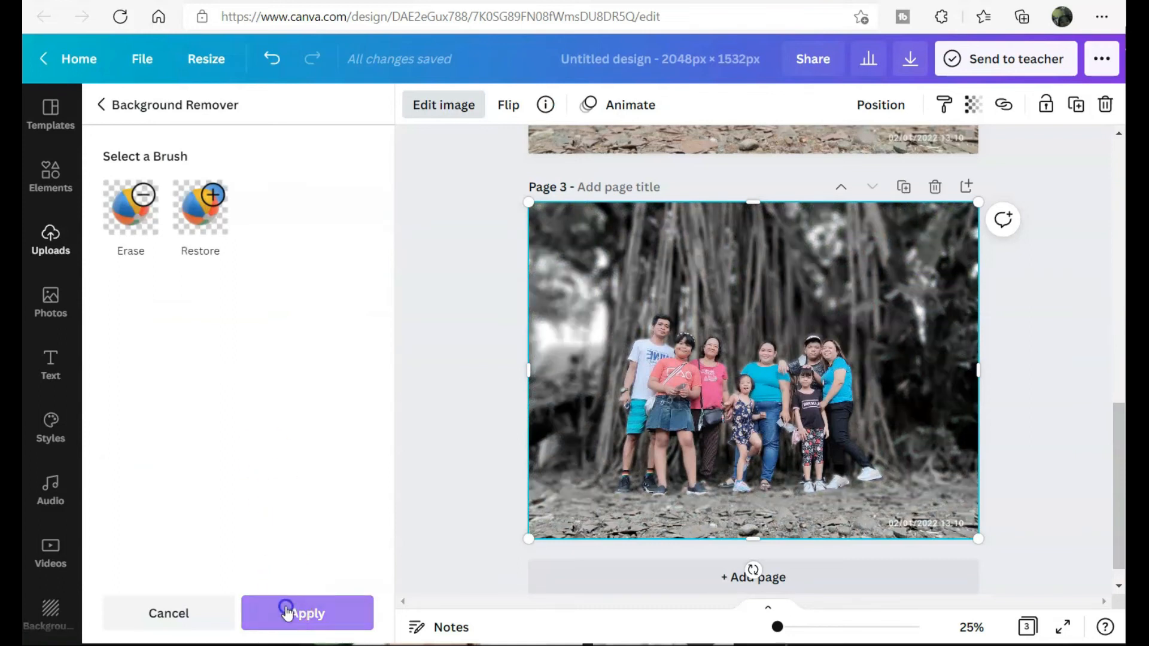
pyautogui.click(1051, 441)
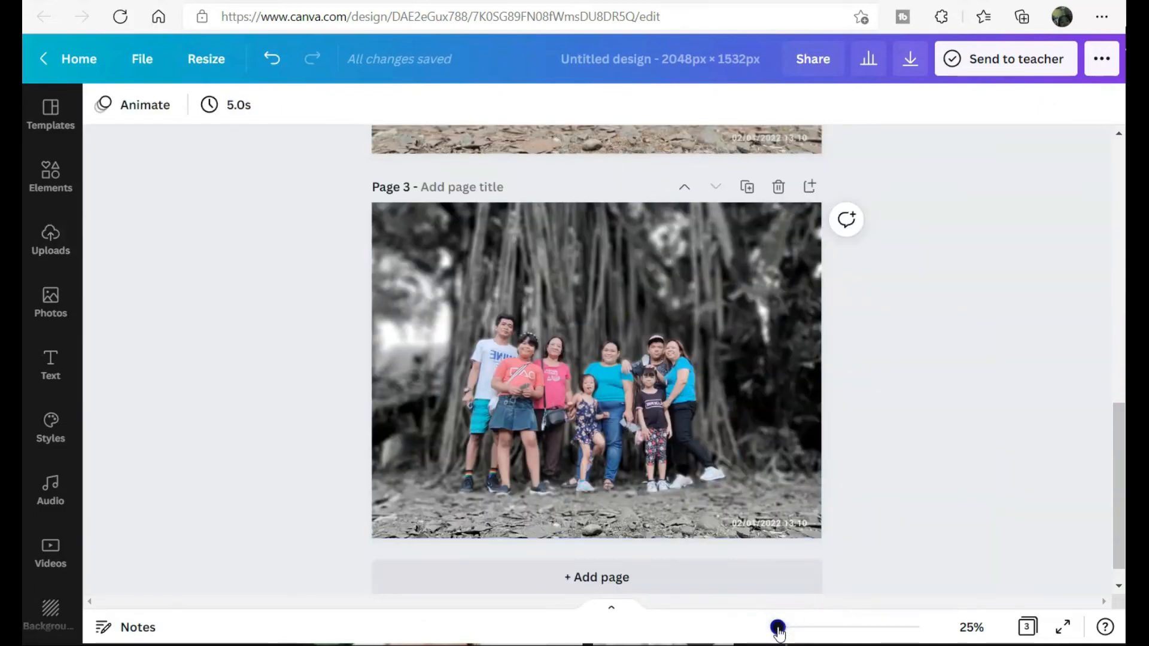
pyautogui.moveTo(777, 628); pyautogui.dragTo(789, 628)
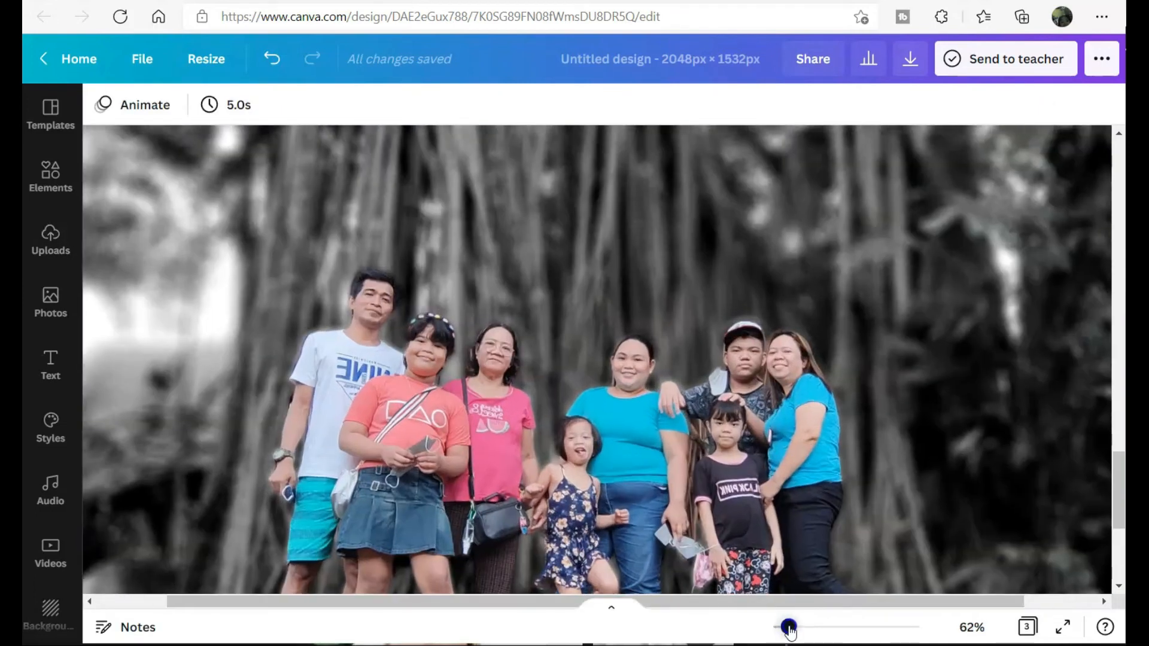
pyautogui.scroll(-5, 601, 420)
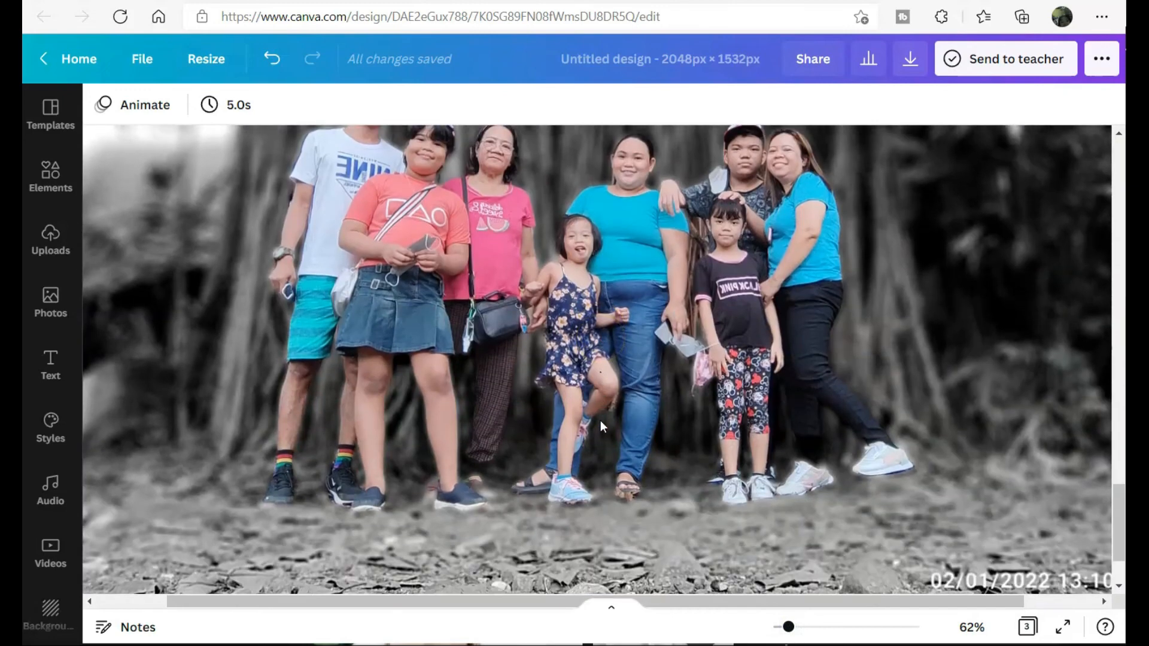
pyautogui.scroll(5, 601, 421)
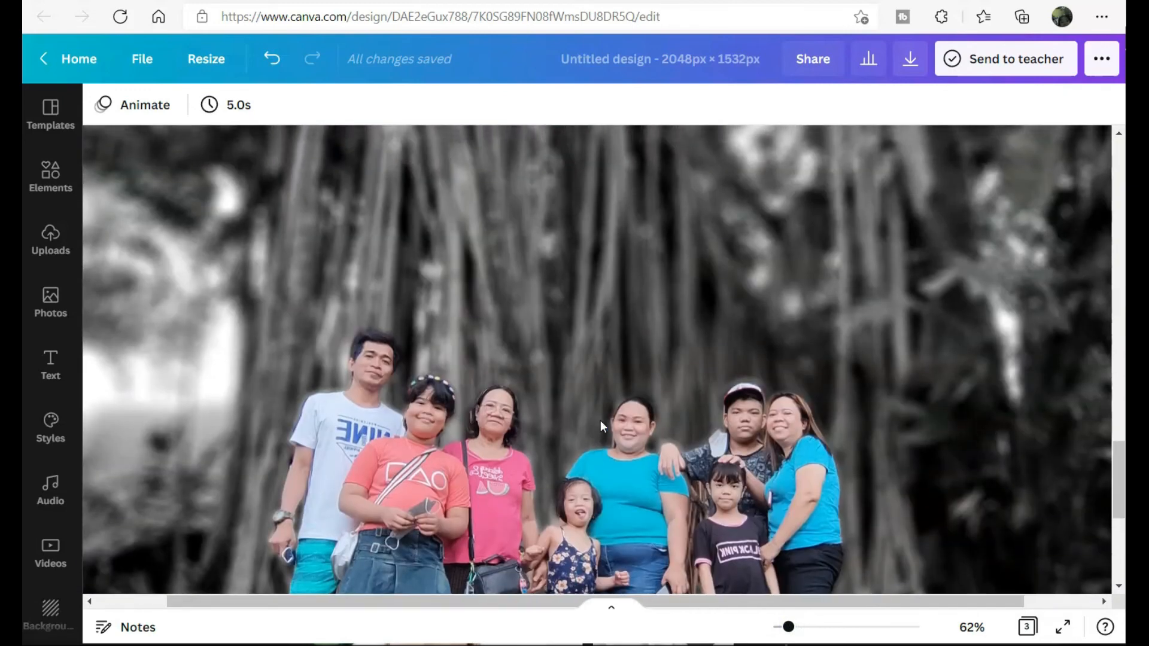
pyautogui.scroll(6, 601, 420)
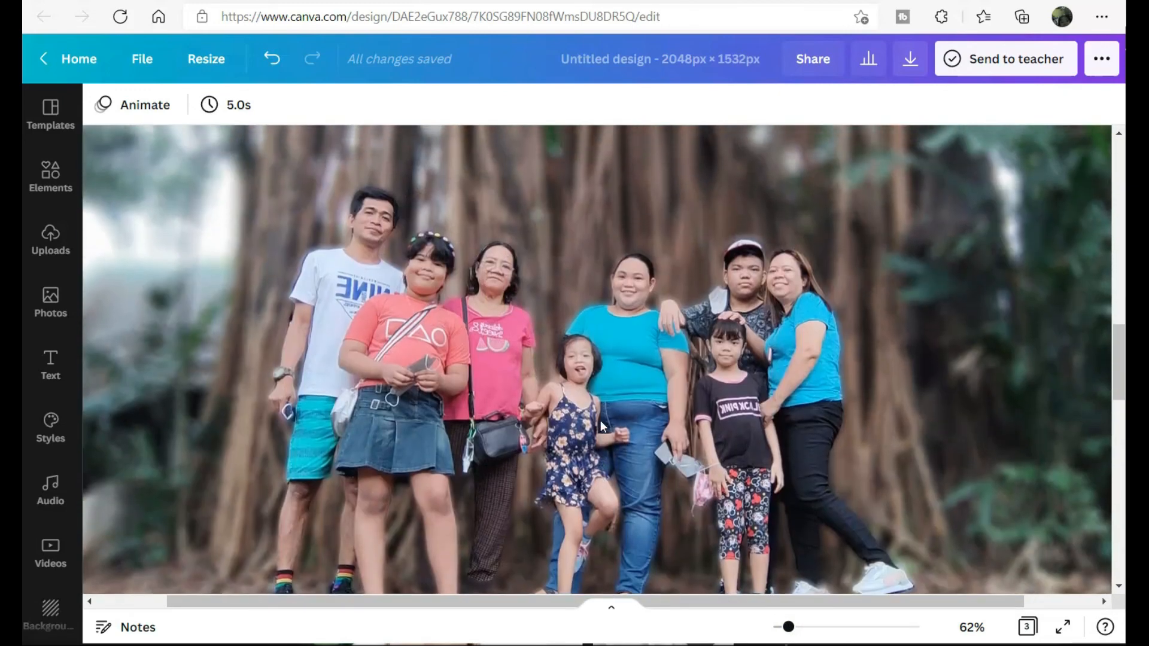
pyautogui.scroll(-10, 601, 420)
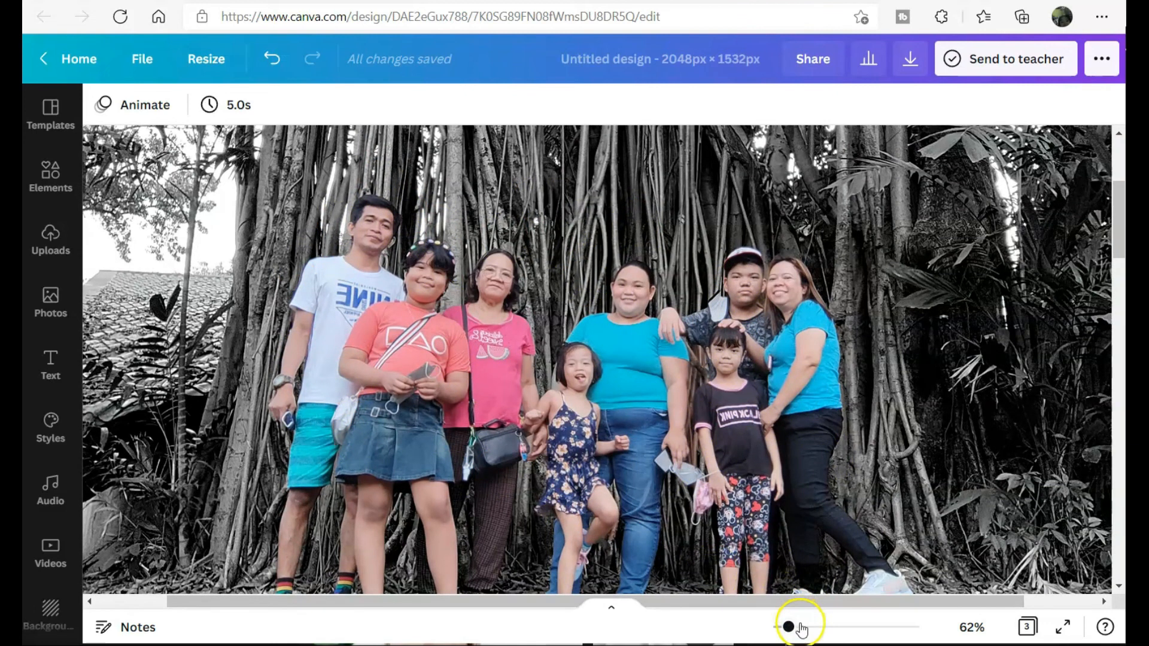
pyautogui.moveTo(790, 627); pyautogui.dragTo(781, 628)
pyautogui.scroll(-10, 1006, 473)
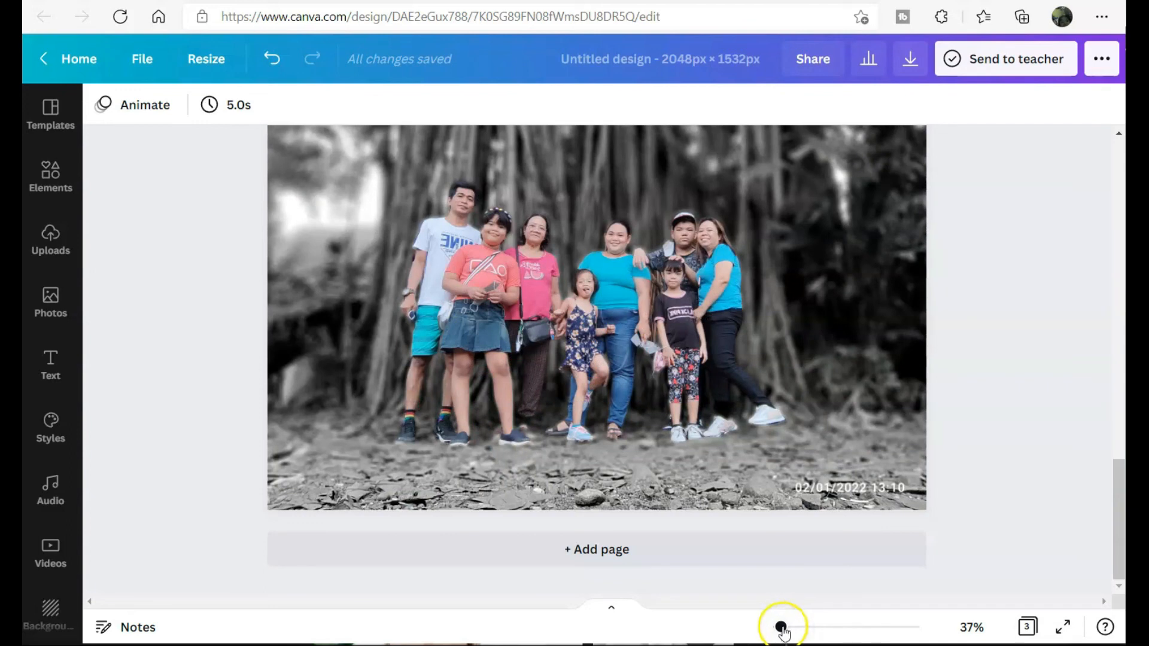
pyautogui.moveTo(783, 628); pyautogui.dragTo(726, 624)
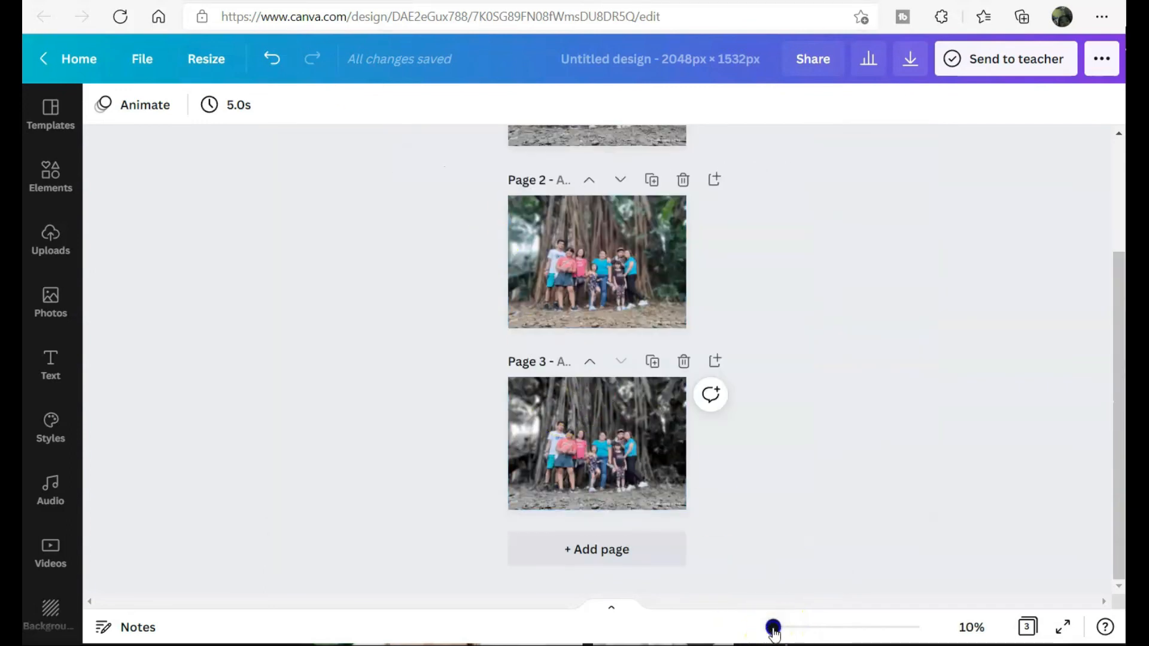
pyautogui.moveTo(774, 632); pyautogui.dragTo(775, 629)
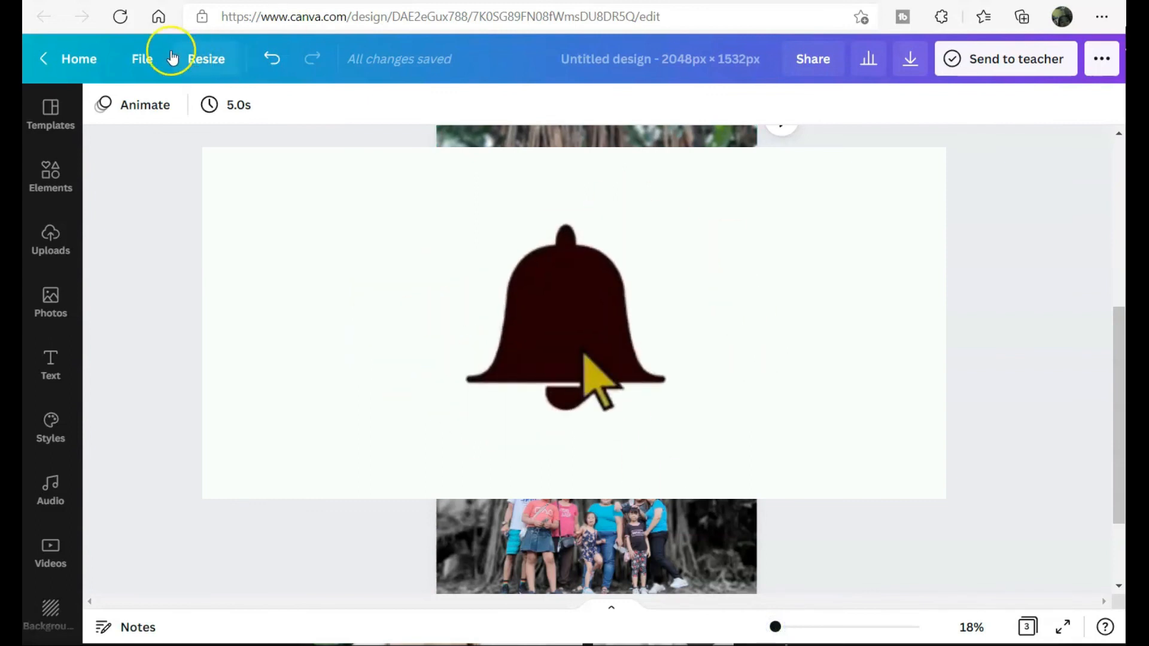